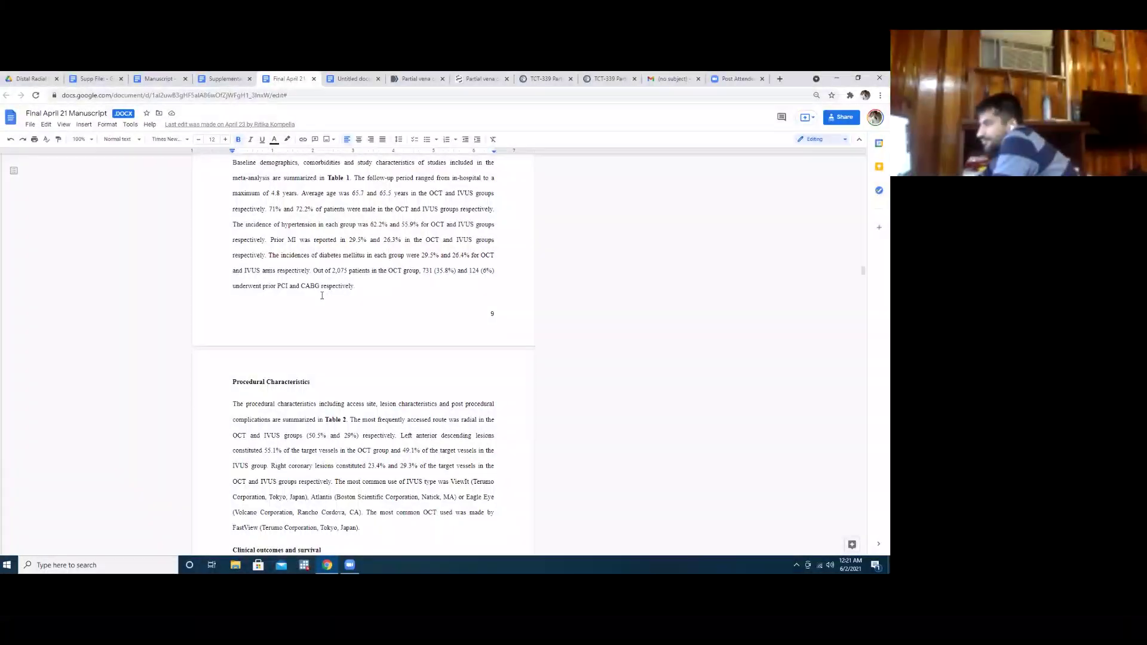
- Read the Results' procedural characteristics paragraph and the clinical outcomes text on MACE
{"action": "scroll", "coordinate": [321, 296], "scroll_direction": "down", "scroll_amount": 6}
{"action": "scroll", "coordinate": [234, 248], "scroll_direction": "up", "scroll_amount": 3}
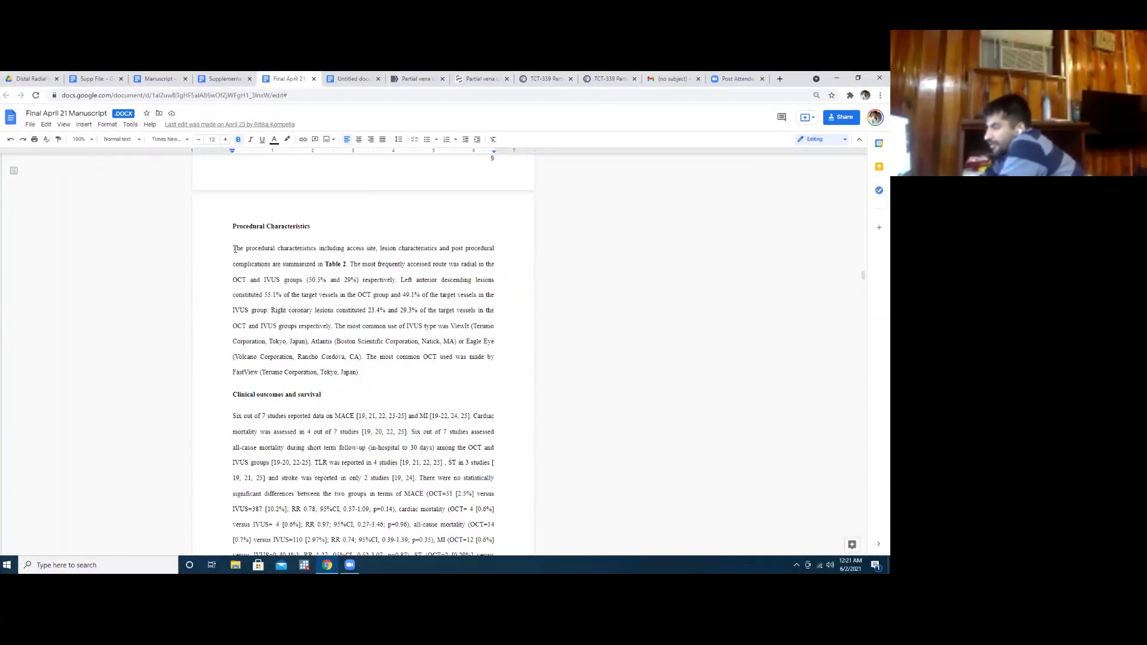
{"action": "left_click_drag", "start_coordinate": [235, 248], "coordinate": [341, 360]}
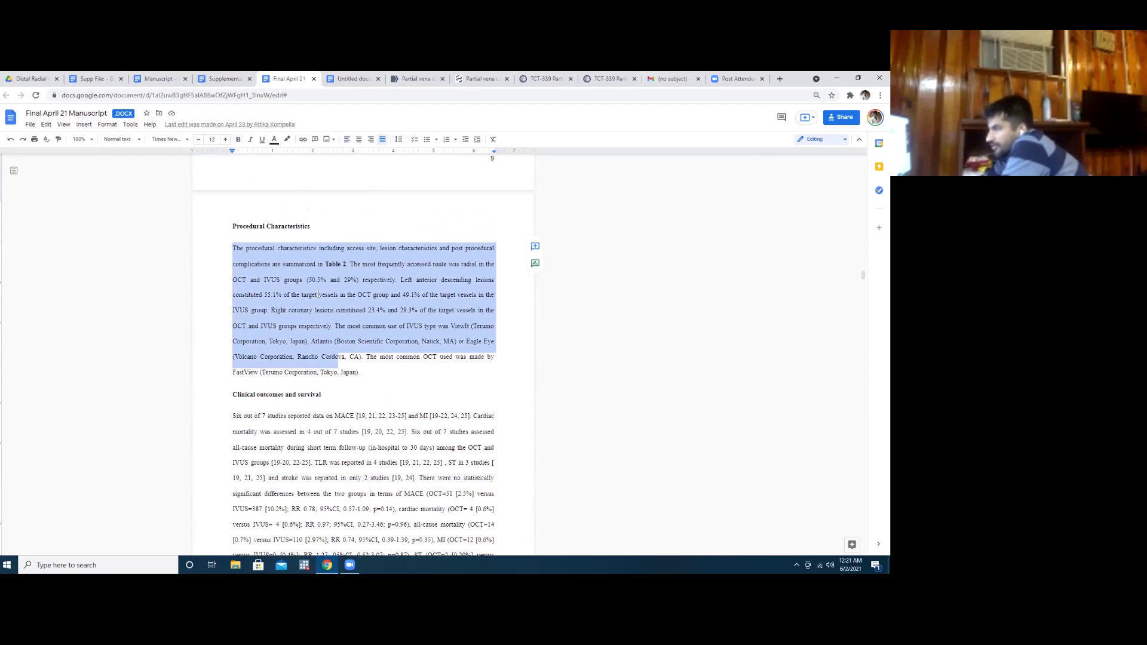
{"action": "scroll", "coordinate": [317, 293], "scroll_direction": "down", "scroll_amount": 3}
{"action": "left_click_drag", "start_coordinate": [316, 260], "coordinate": [445, 302]}
{"action": "scroll", "coordinate": [373, 359], "scroll_direction": "down", "scroll_amount": 10}
{"action": "key", "text": "Right"}
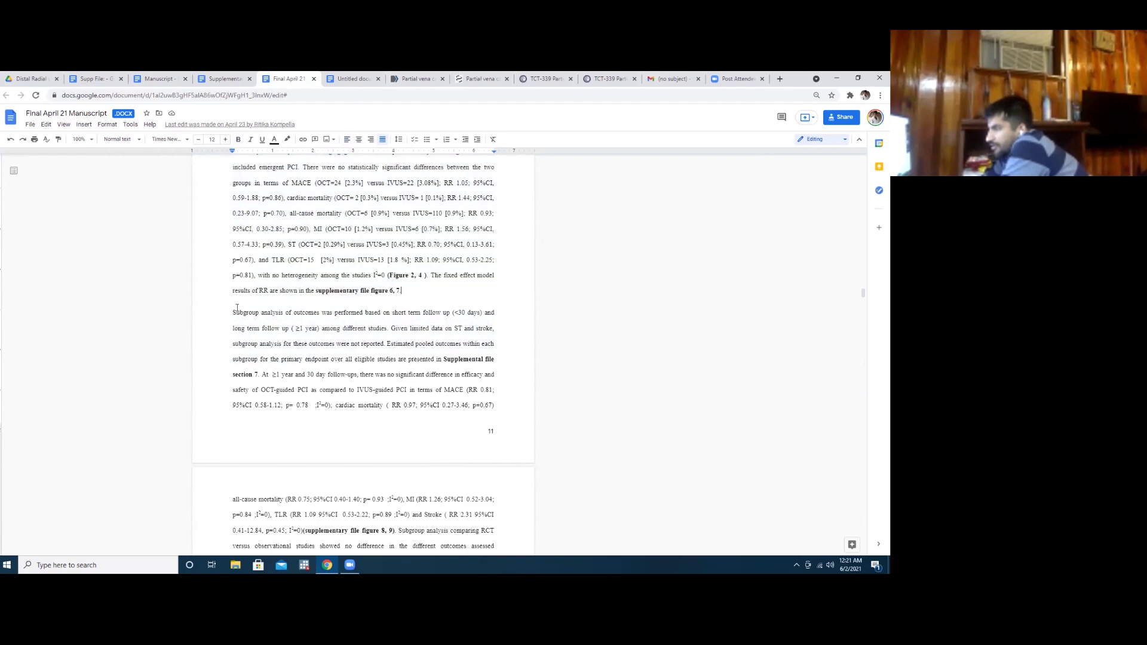
- Read on across pages 11–12 through the funnel-plot paragraph to the opening Discussion paragraph
{"action": "left_click_drag", "start_coordinate": [321, 358], "coordinate": [366, 439]}
{"action": "scroll", "coordinate": [349, 391], "scroll_direction": "down", "scroll_amount": 3}
{"action": "key", "text": "Right"}
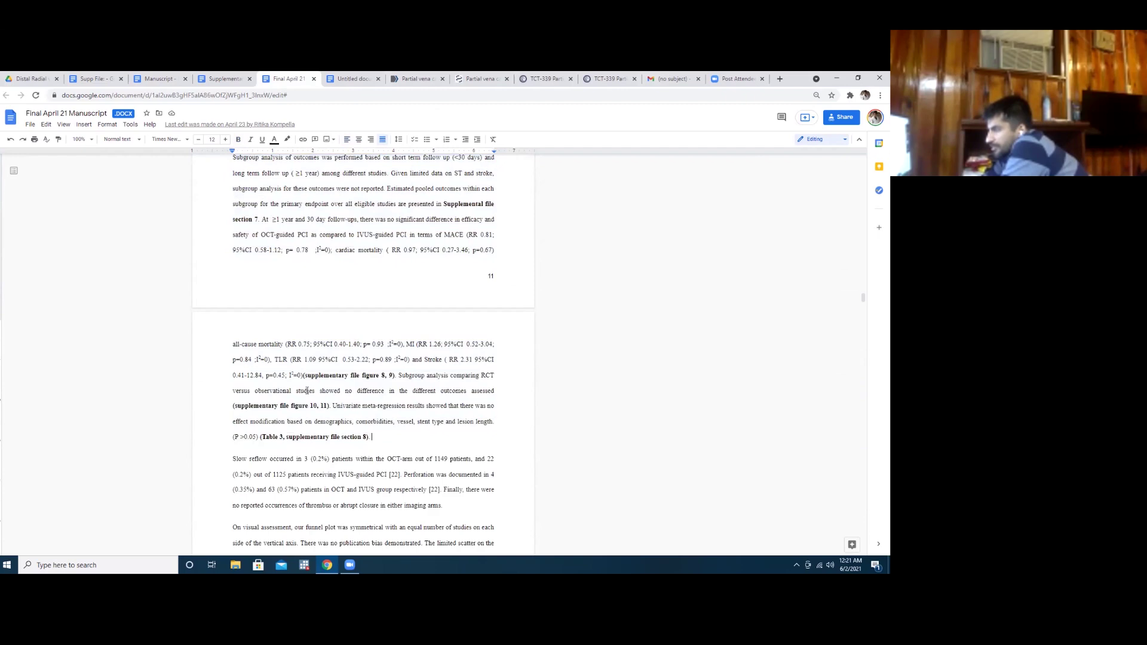
{"action": "scroll", "coordinate": [307, 391], "scroll_direction": "down", "scroll_amount": 3}
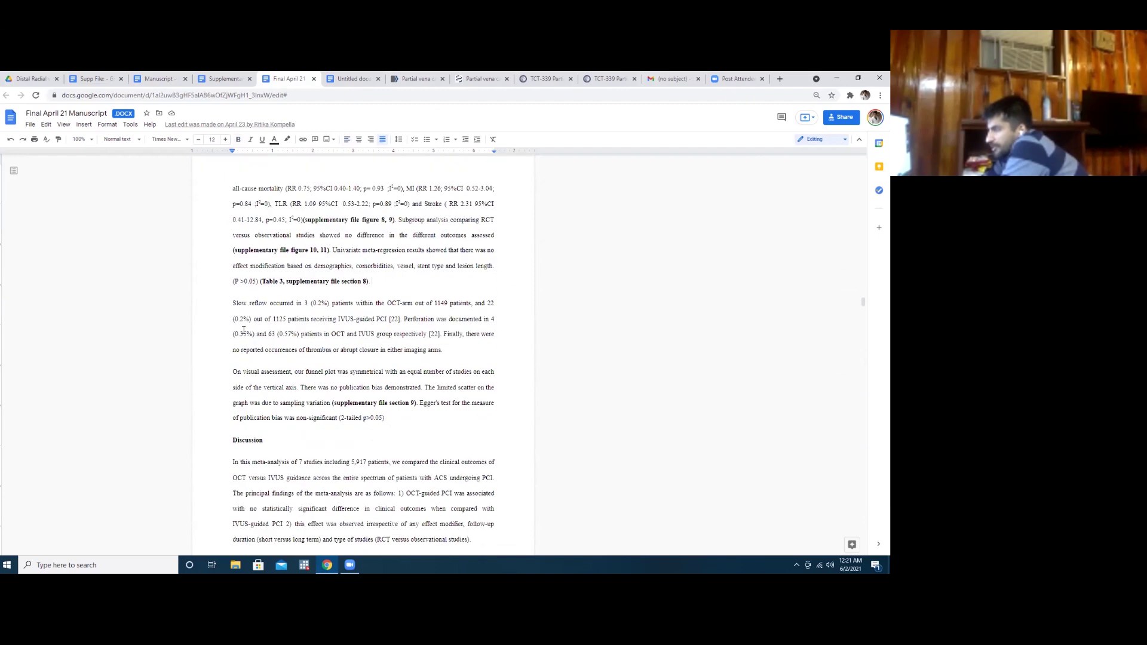
{"action": "left_click_drag", "start_coordinate": [342, 401], "coordinate": [389, 416]}
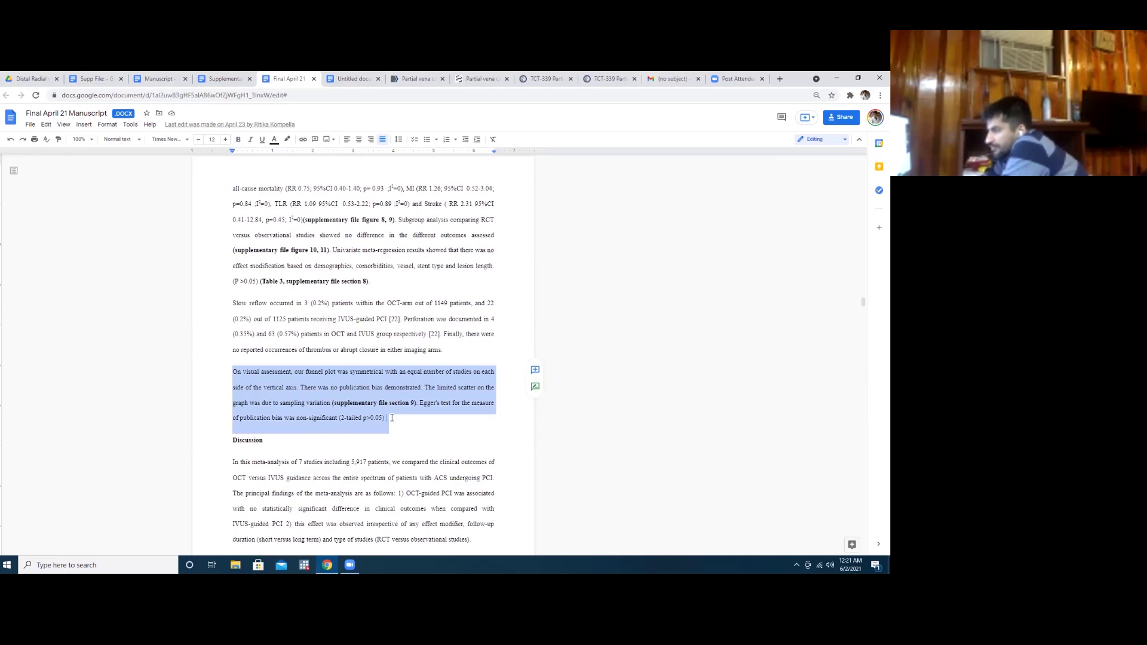
{"action": "left_click", "coordinate": [390, 418]}
{"action": "triple_click", "coordinate": [374, 406]}
{"action": "scroll", "coordinate": [269, 389], "scroll_direction": "down", "scroll_amount": 3}
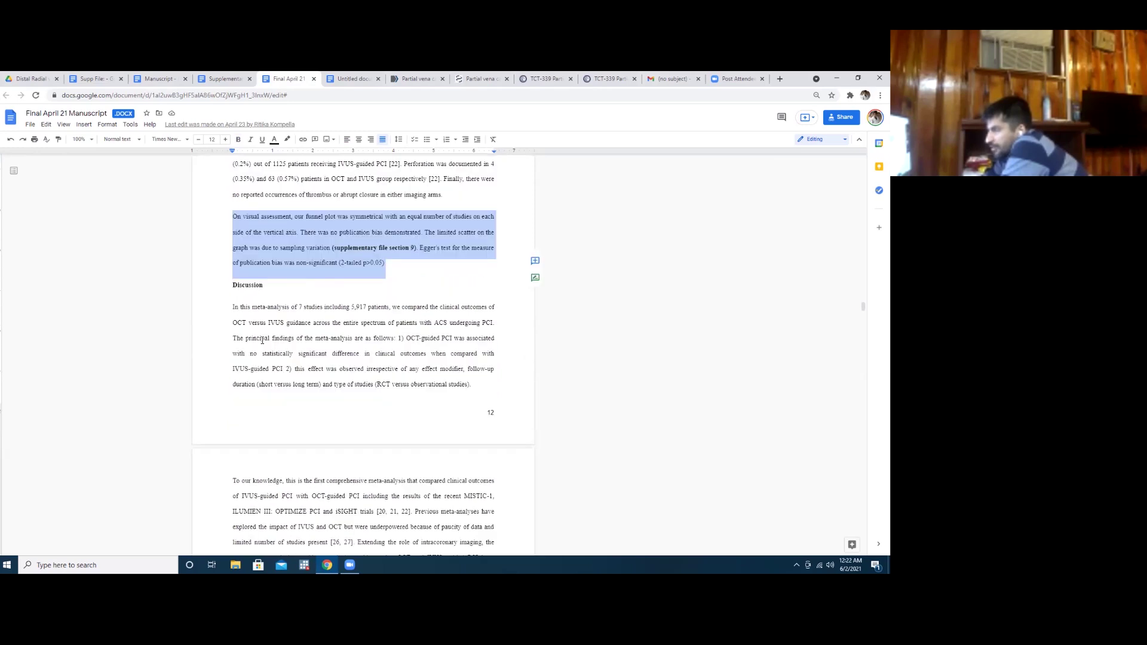
{"action": "left_click_drag", "start_coordinate": [238, 309], "coordinate": [476, 397]}
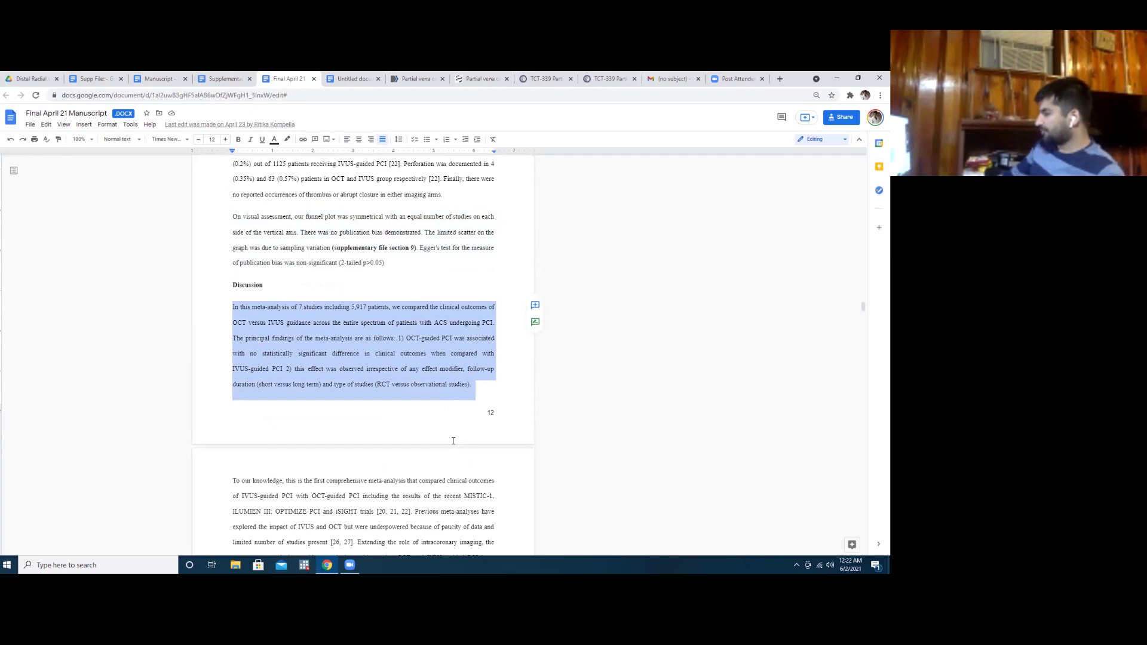
- Read from the 'To our knowledge' paragraph past Limitations to the Conclusion on page 15
{"action": "scroll", "coordinate": [387, 431], "scroll_direction": "down", "scroll_amount": 3}
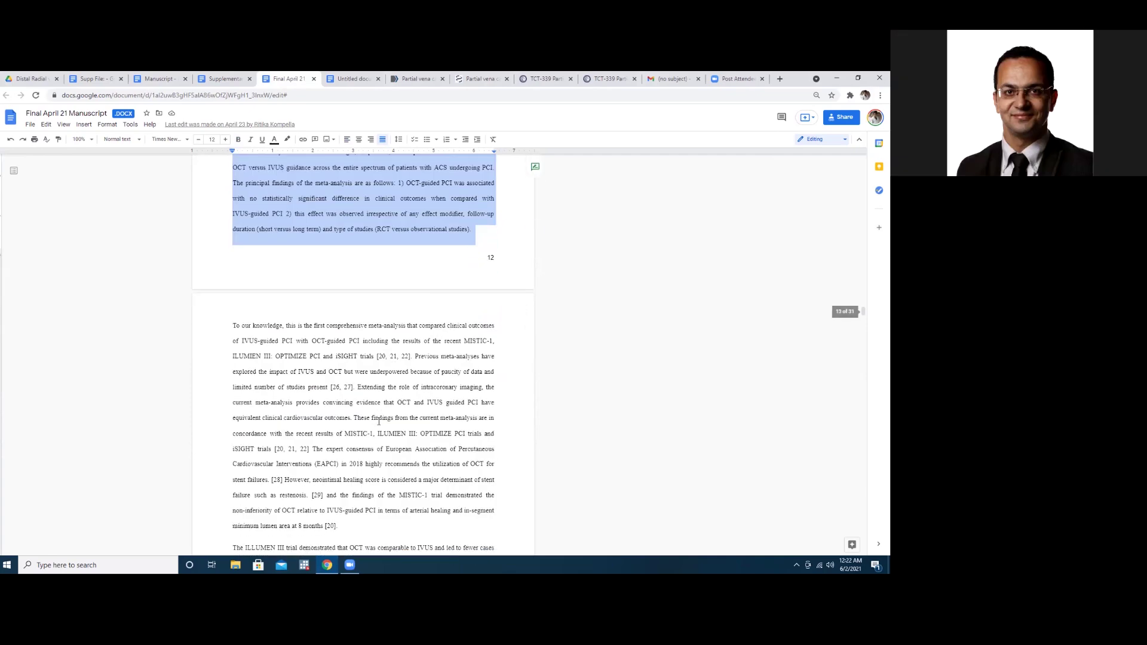
{"action": "left_click_drag", "start_coordinate": [231, 324], "coordinate": [329, 491]}
{"action": "scroll", "coordinate": [346, 520], "scroll_direction": "down", "scroll_amount": 3}
{"action": "scroll", "coordinate": [338, 500], "scroll_direction": "down", "scroll_amount": 3}
{"action": "scroll", "coordinate": [334, 499], "scroll_direction": "down", "scroll_amount": 6}
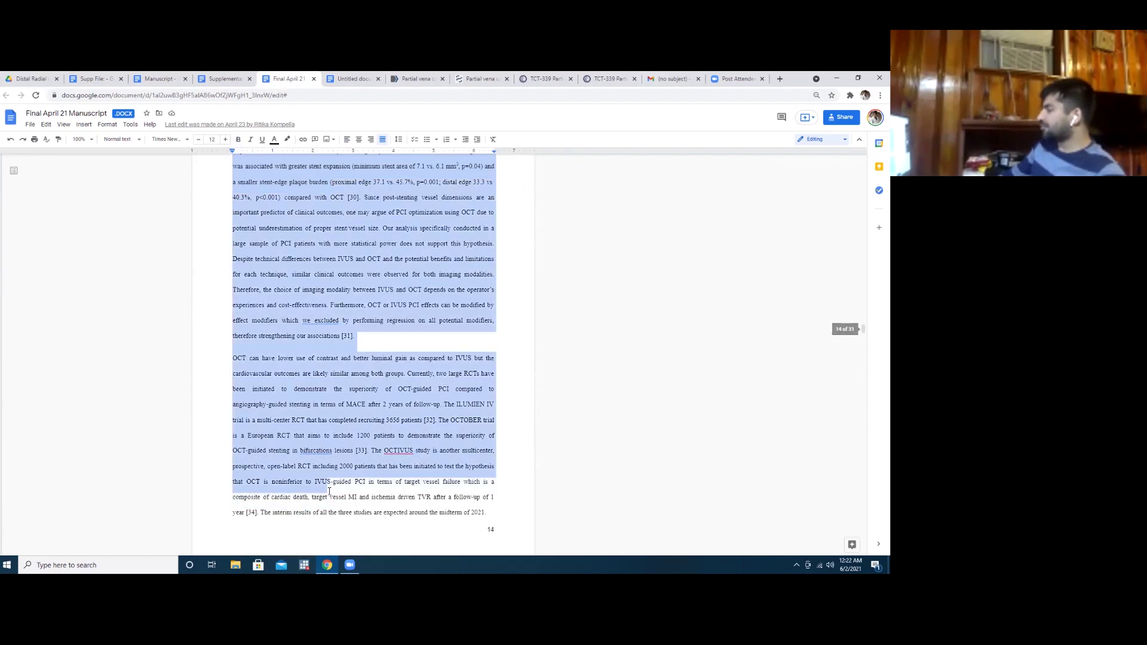
{"action": "scroll", "coordinate": [332, 484], "scroll_direction": "down", "scroll_amount": 10}
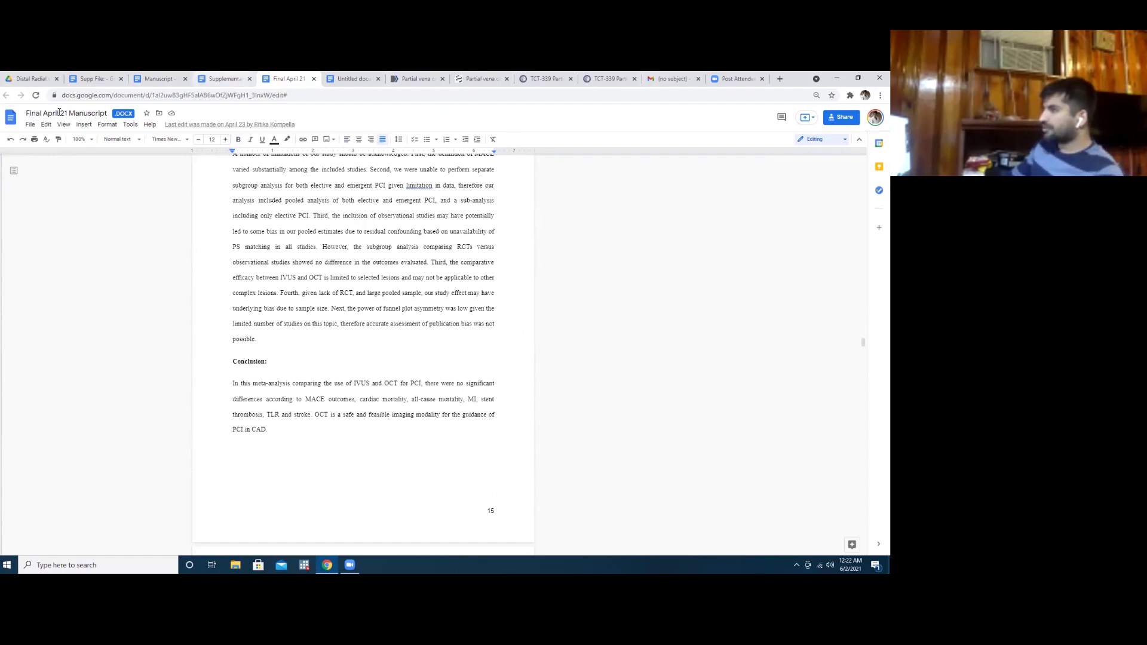
- Download the Final April 21 Manuscript as a Microsoft Word (.docx) file
{"action": "left_click", "coordinate": [30, 125]}
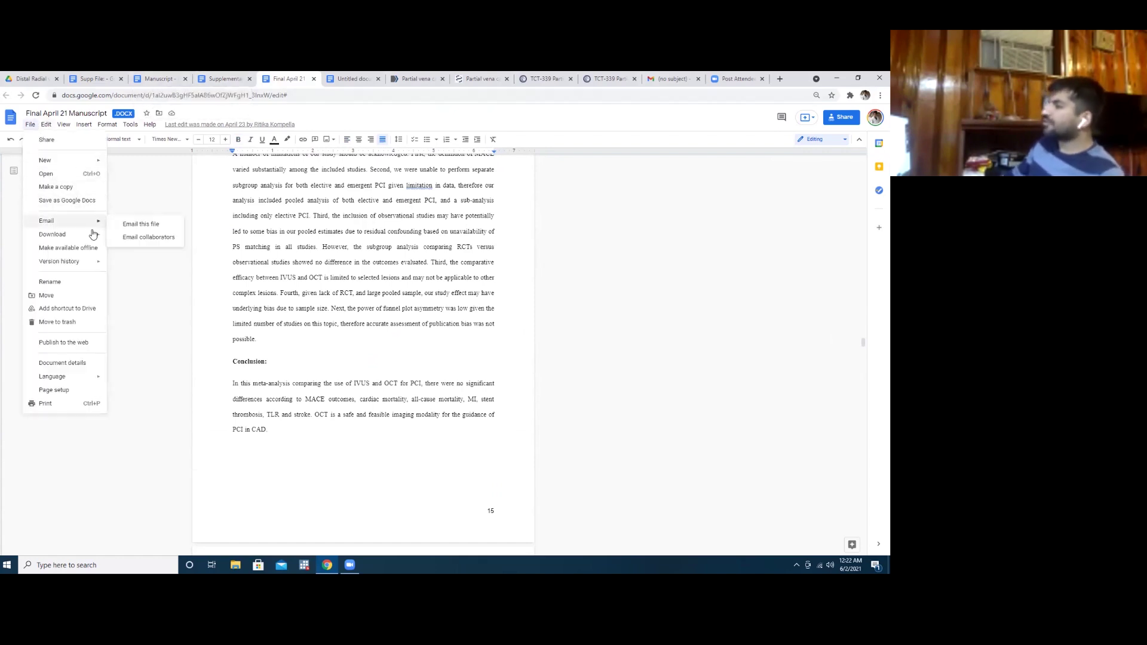
{"action": "left_click", "coordinate": [150, 237]}
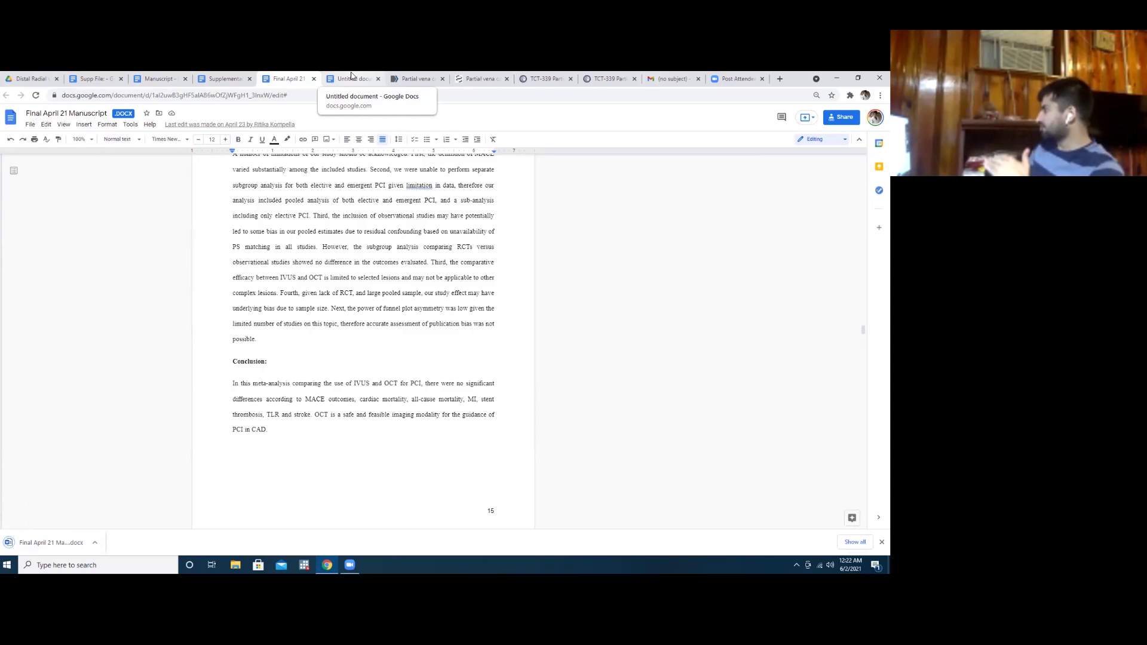
{"action": "left_click", "coordinate": [359, 76]}
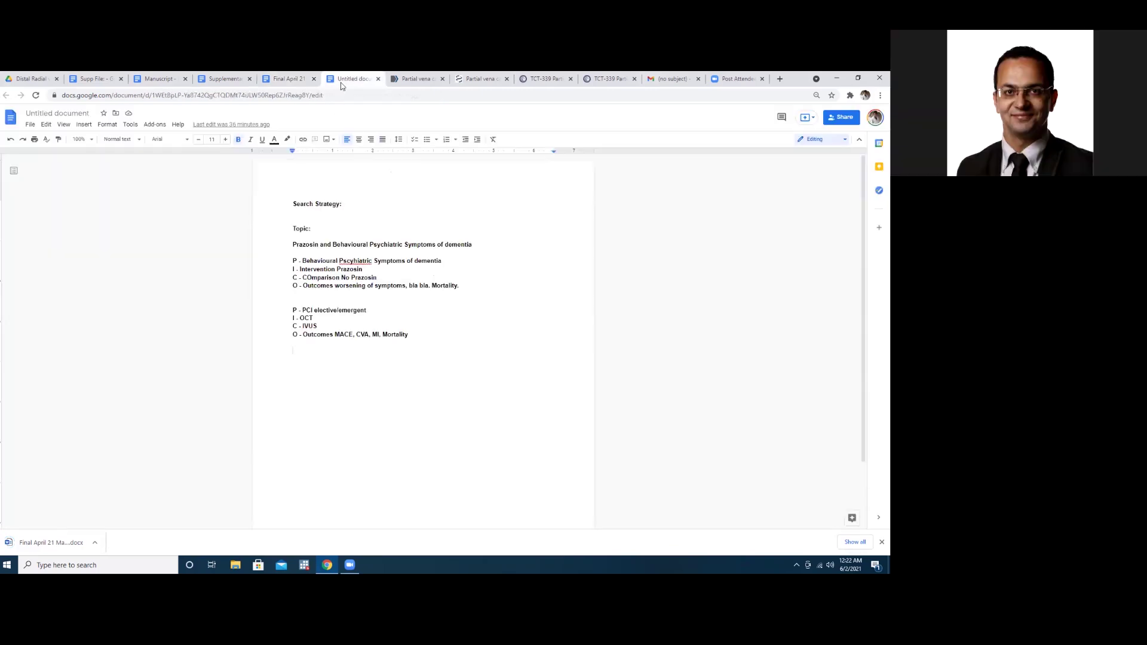
{"action": "left_click", "coordinate": [297, 80]}
- Show Supplementary File_IVUS OCT at 100% zoom and bring up its download formats
{"action": "left_click", "coordinate": [230, 76]}
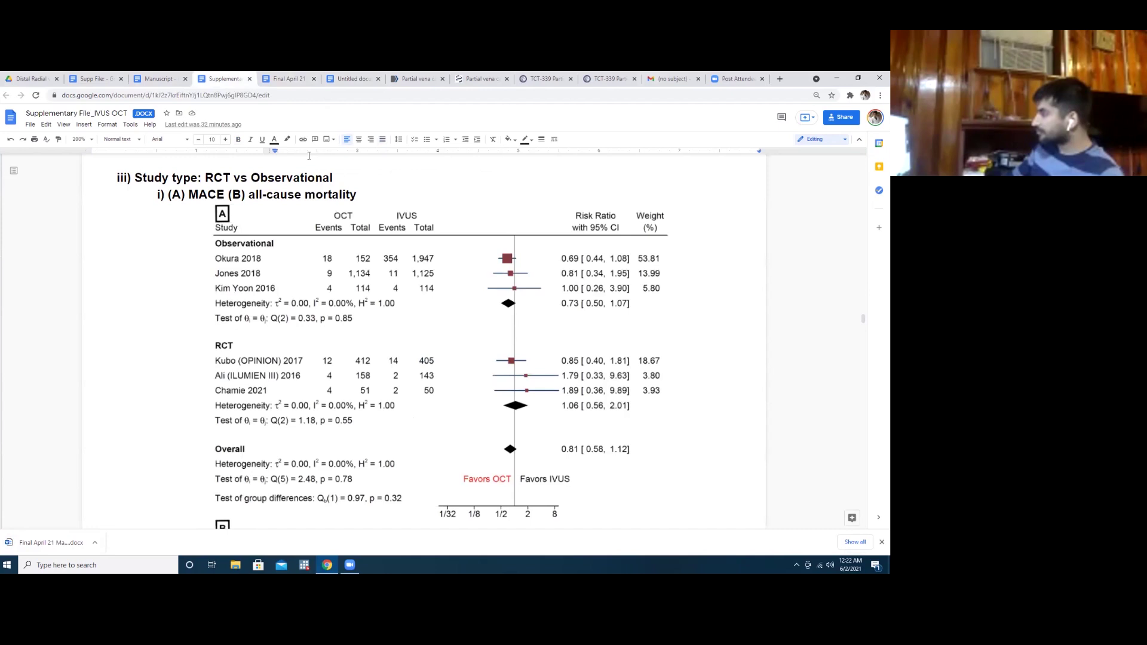
{"action": "left_click", "coordinate": [92, 142]}
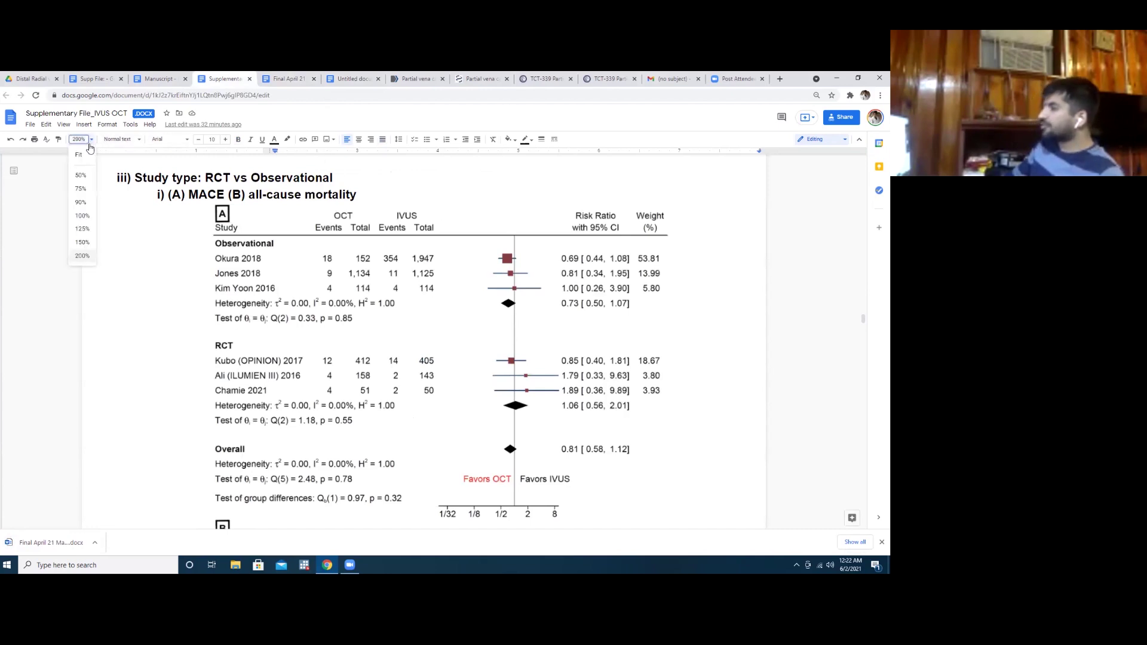
{"action": "left_click", "coordinate": [86, 216]}
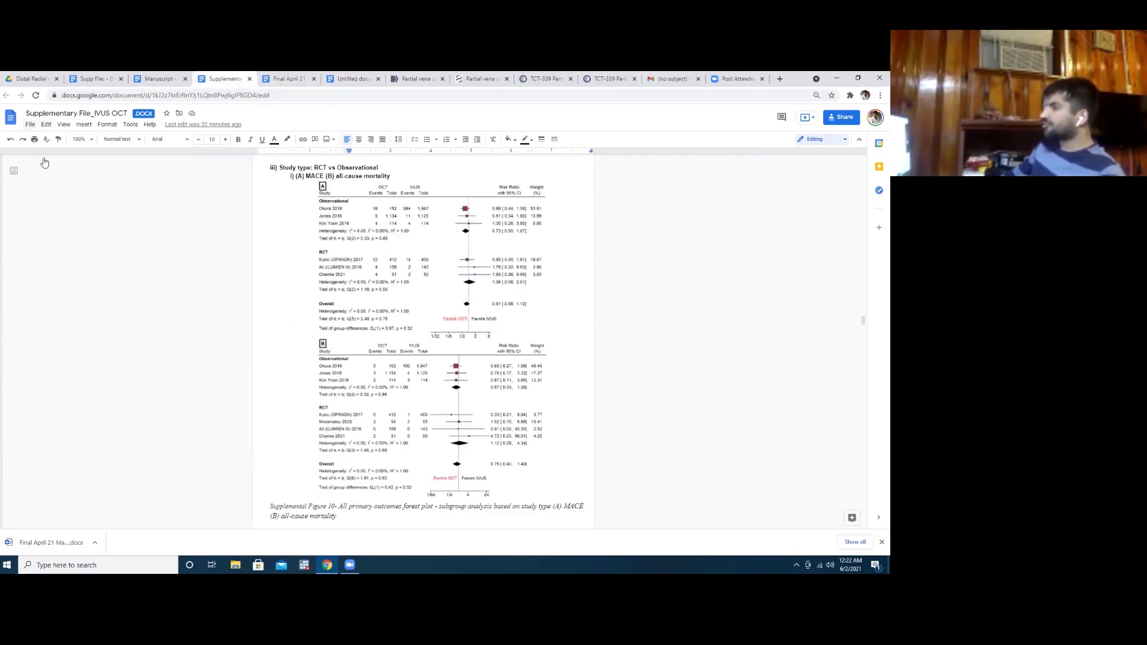
{"action": "left_click", "coordinate": [30, 124]}
{"action": "mouse_move", "coordinate": [94, 234]}
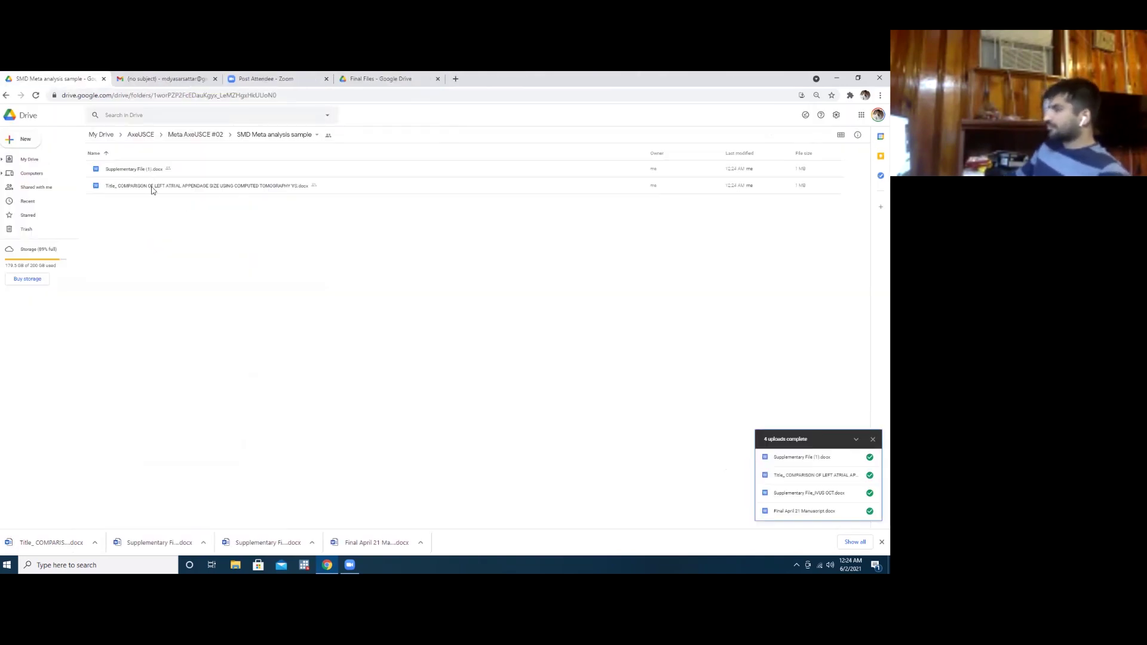
- Open Title_ COMPARISON OF LEFT ATRIAL APPENDAGE .docx in Docs and zoom it to 200%
{"action": "double_click", "coordinate": [157, 187]}
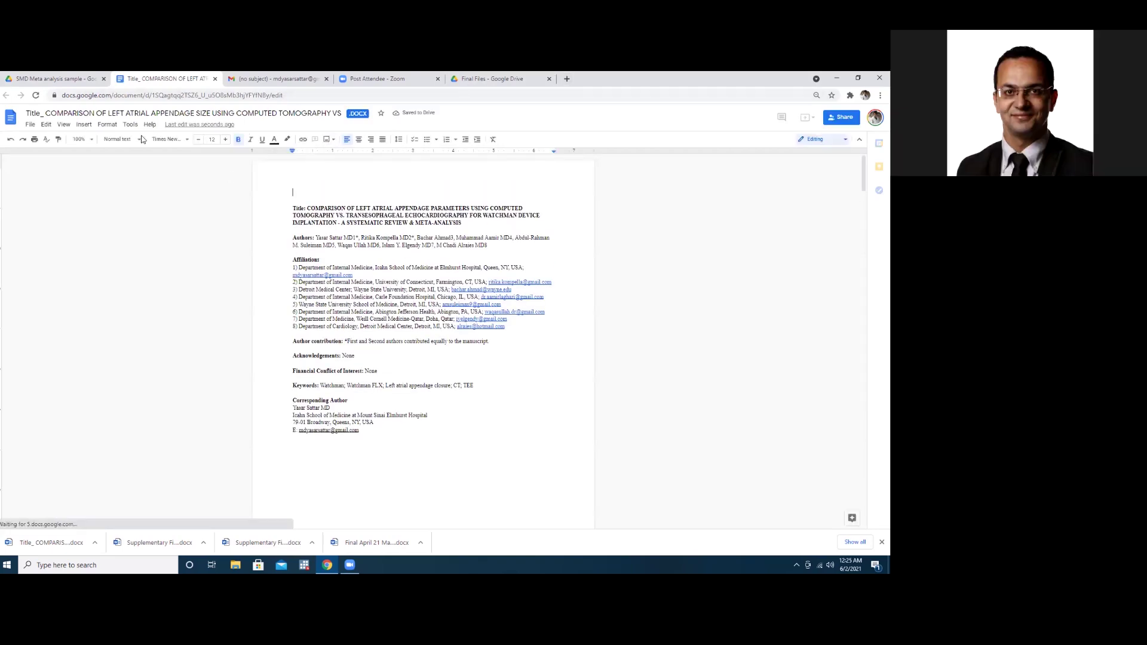
{"action": "left_click", "coordinate": [90, 139]}
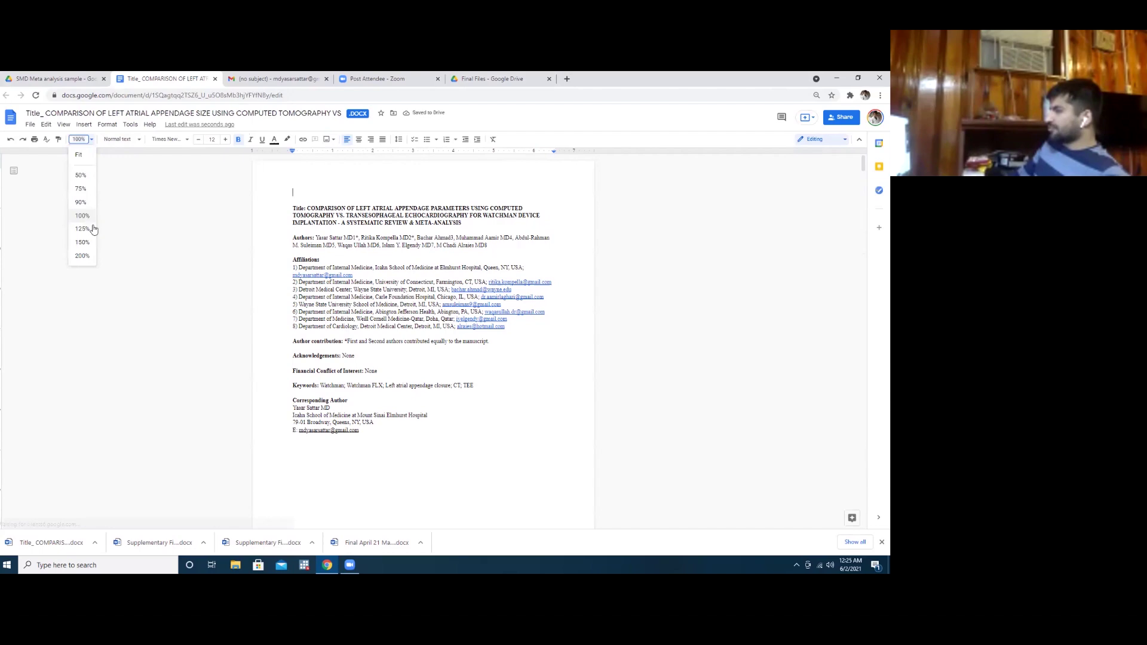
{"action": "left_click", "coordinate": [82, 256]}
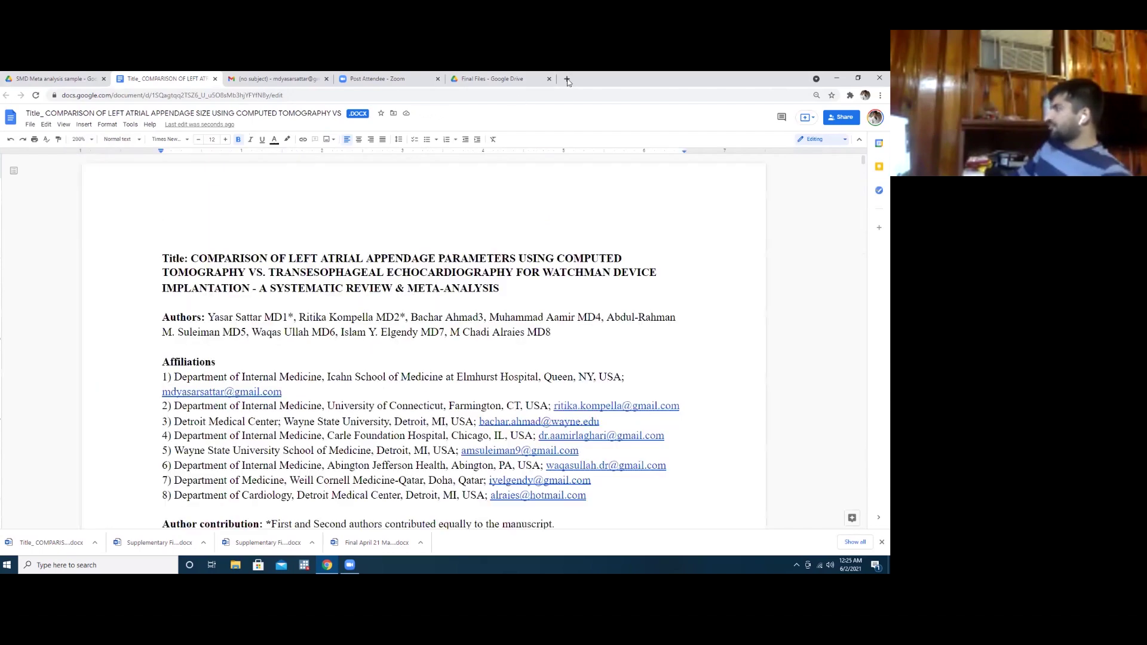
- In a new tab, search Google for the Hozo equation for median to mean
{"action": "left_click", "coordinate": [567, 81]}
{"action": "type", "text": "hopzo"}
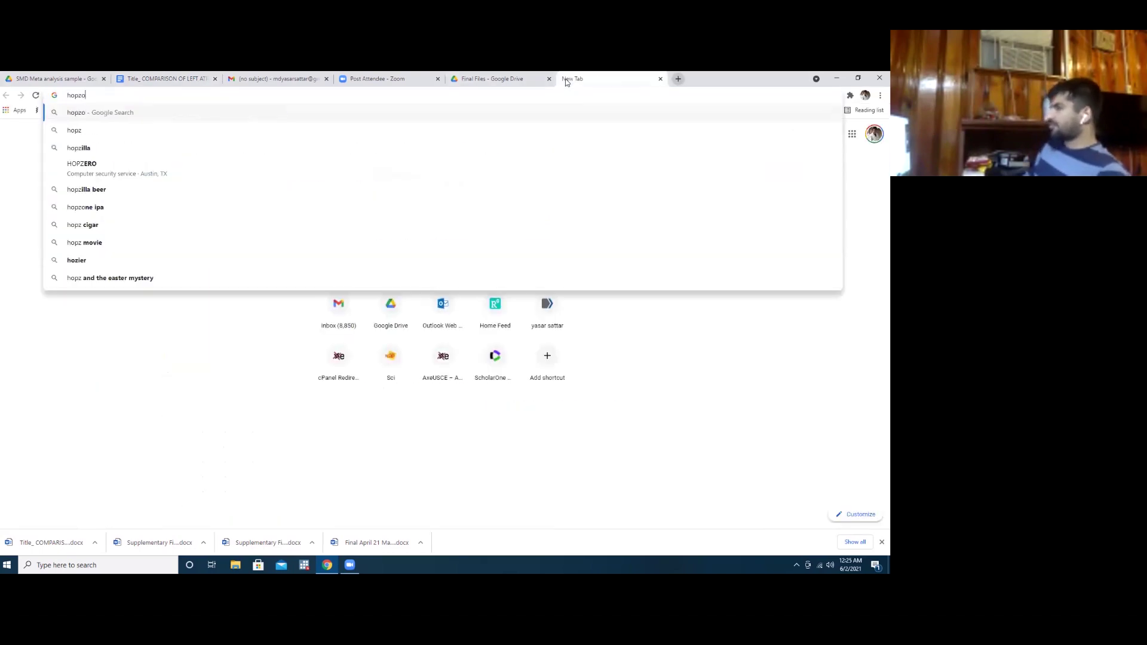
{"action": "key", "text": "BackSpace"}
{"action": "key", "text": "BackSpace"}
{"action": "type", "text": "zi"}
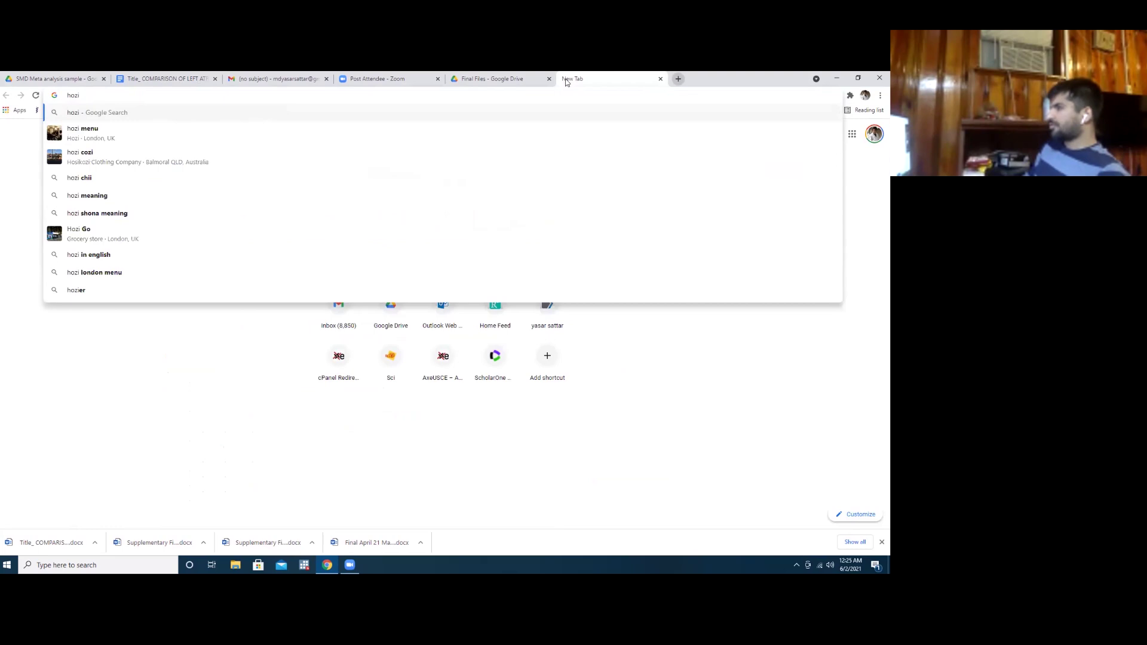
{"action": "type", "text": " equation "}
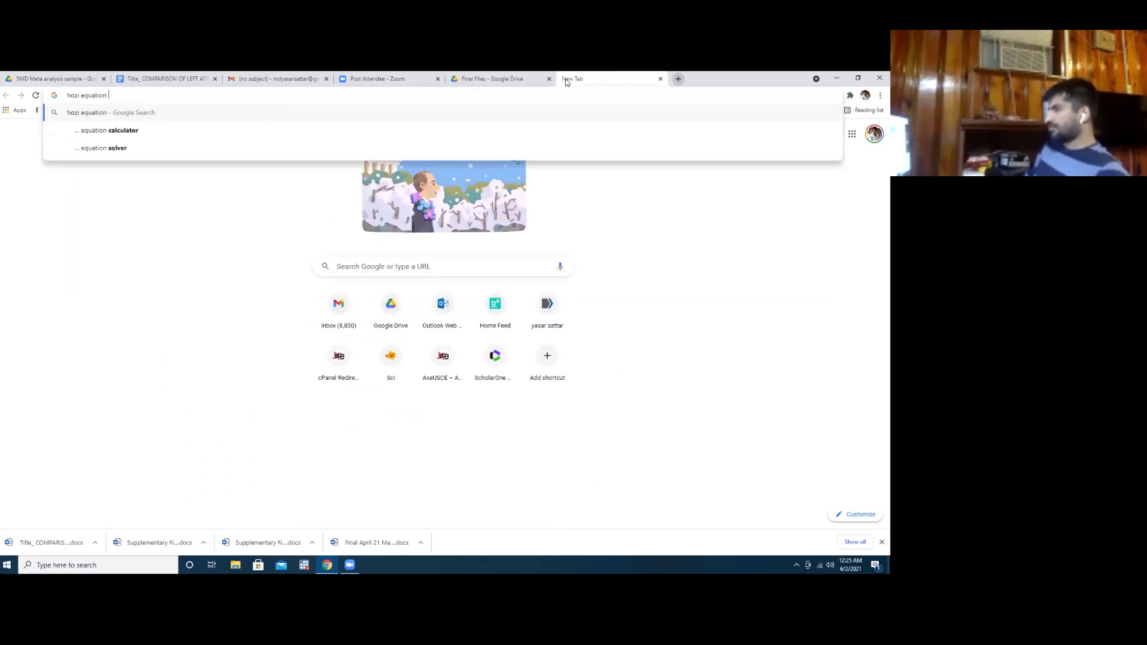
{"action": "type", "text": "for meadian to "}
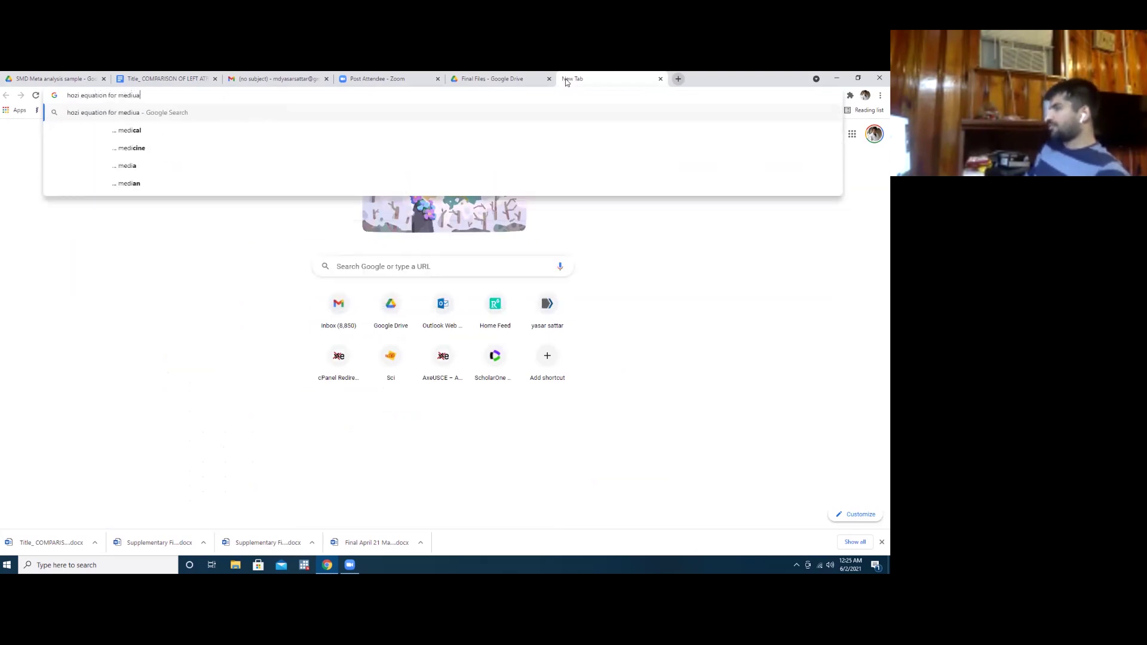
{"action": "type", "text": "mean"}
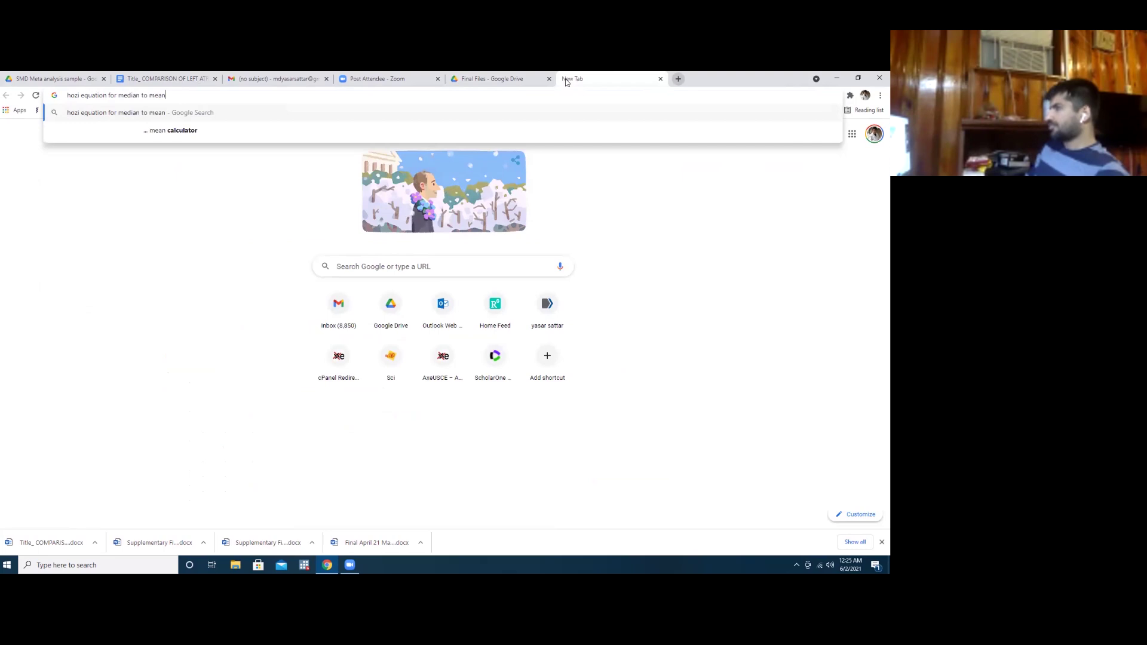
{"action": "key", "text": "Return"}
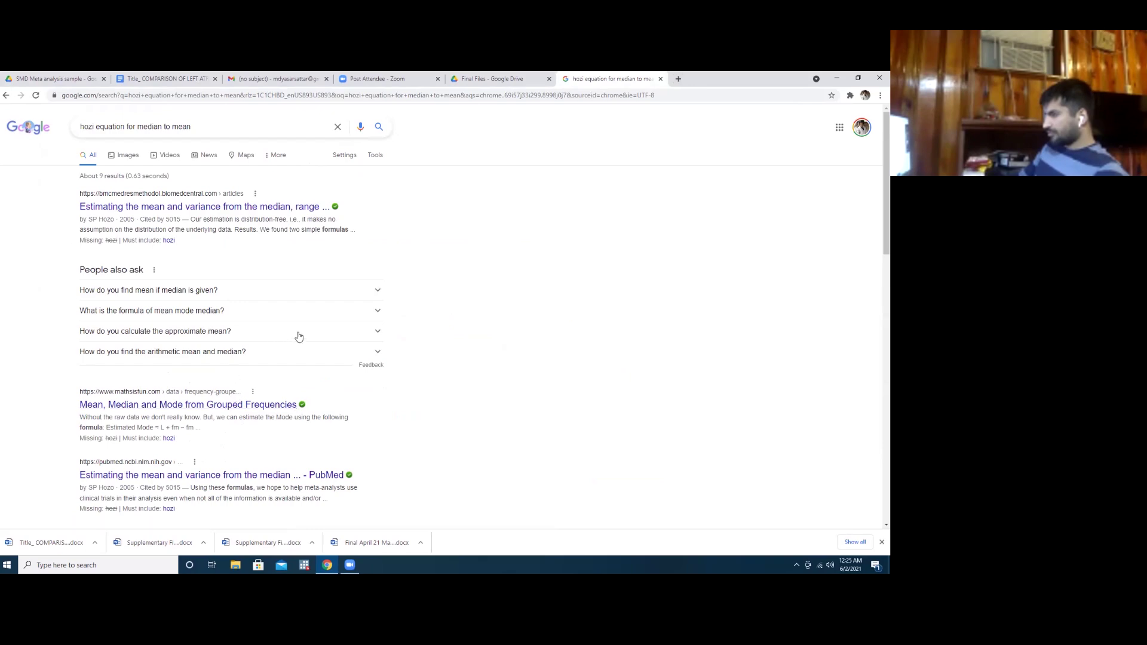
{"action": "scroll", "coordinate": [301, 380], "scroll_direction": "down", "scroll_amount": 3}
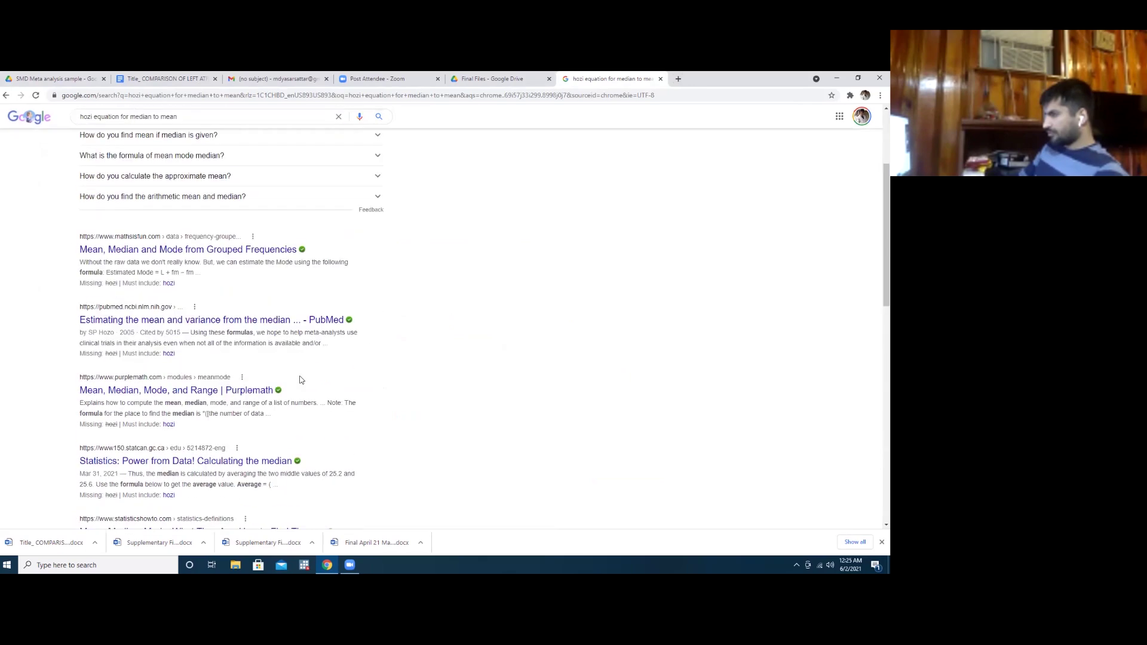
{"action": "scroll", "coordinate": [296, 366], "scroll_direction": "up", "scroll_amount": 3}
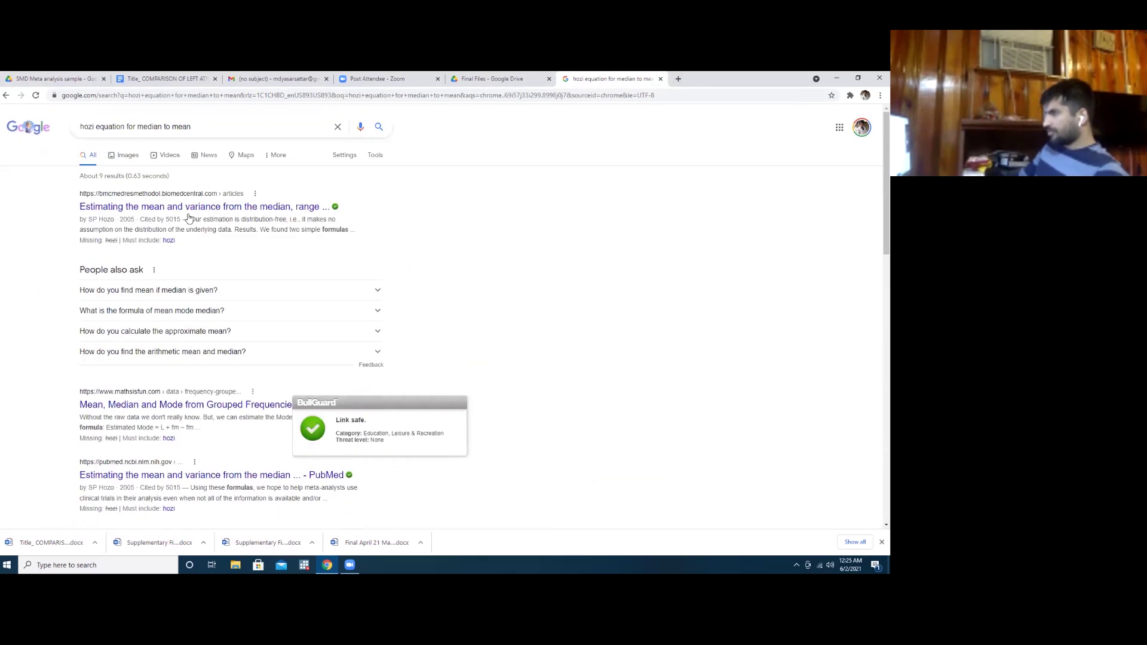
- Search 'online convert median to mean' and open the Calculator Soup mean, median, mode calculator
{"action": "triple_click", "coordinate": [196, 129]}
{"action": "type", "text": "online convert mead"}
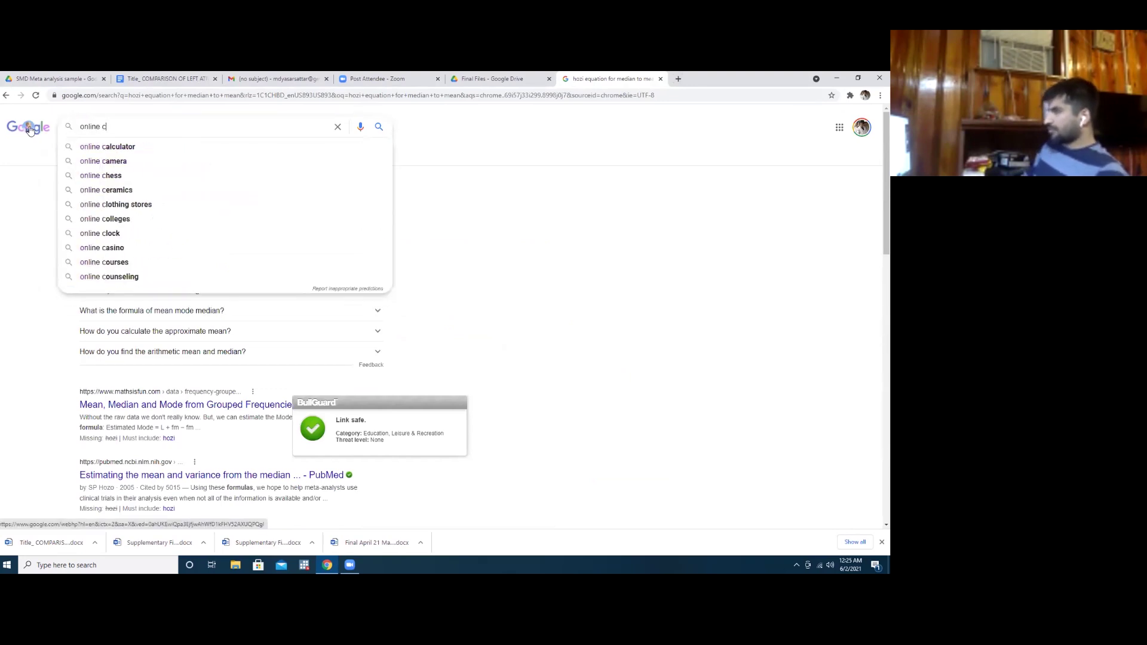
{"action": "key", "text": "BackSpace"}
{"action": "key", "text": "BackSpace"}
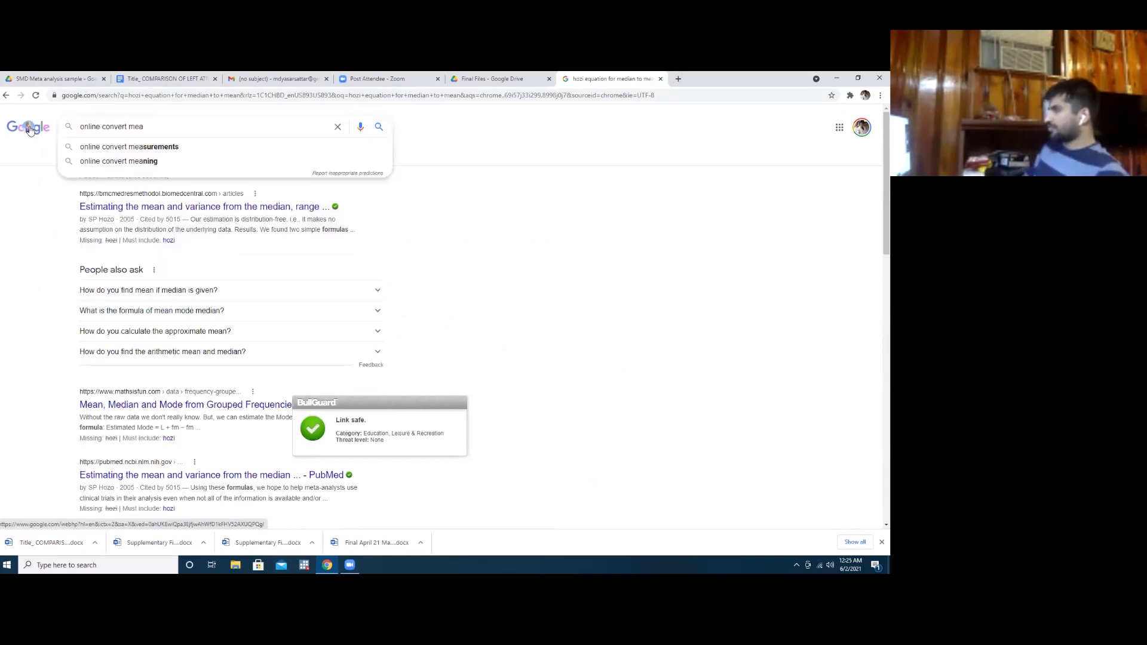
{"action": "type", "text": "diua"}
{"action": "key", "text": "BackSpace"}
{"action": "key", "text": "BackSpace"}
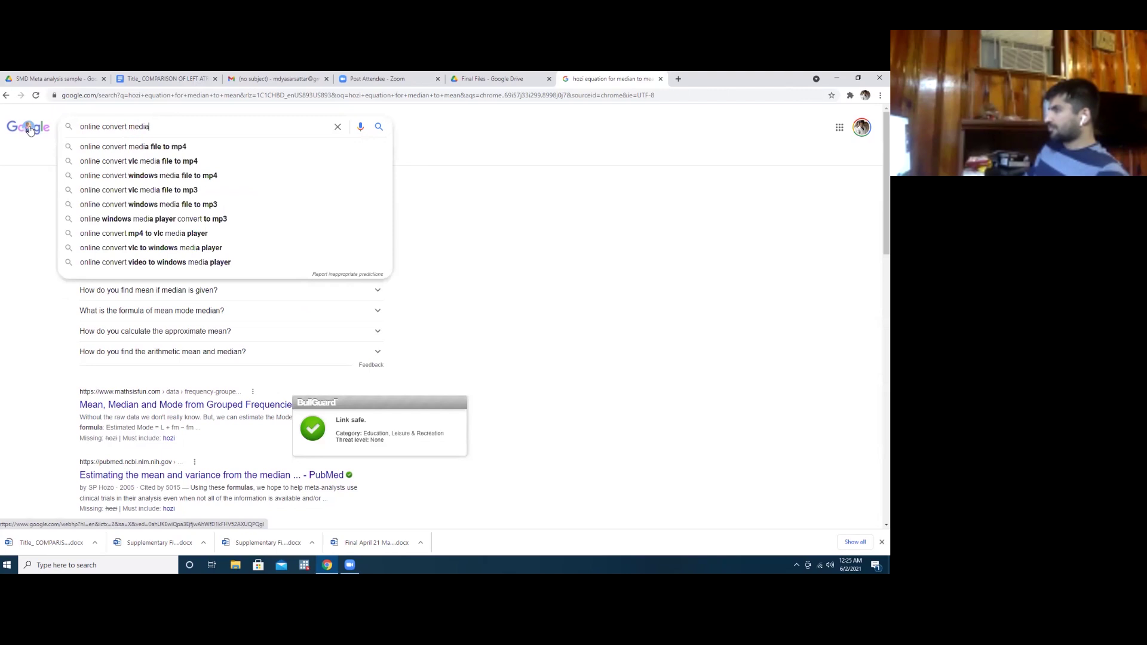
{"action": "type", "text": "n to mean"}
{"action": "key", "text": "Return"}
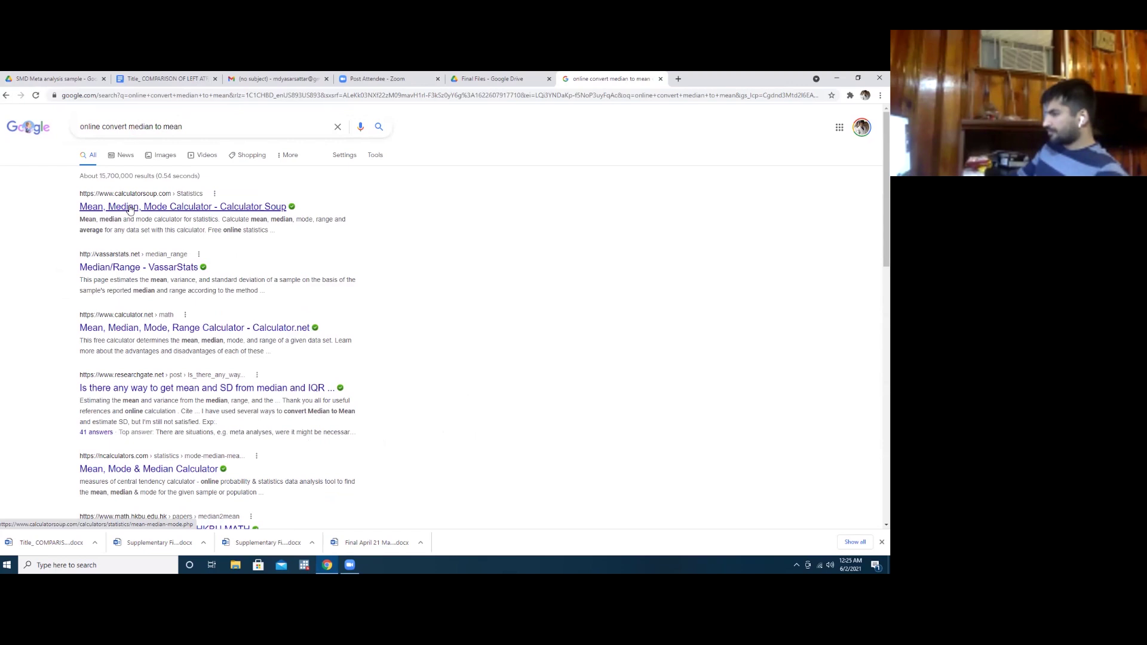
{"action": "left_click", "coordinate": [130, 208]}
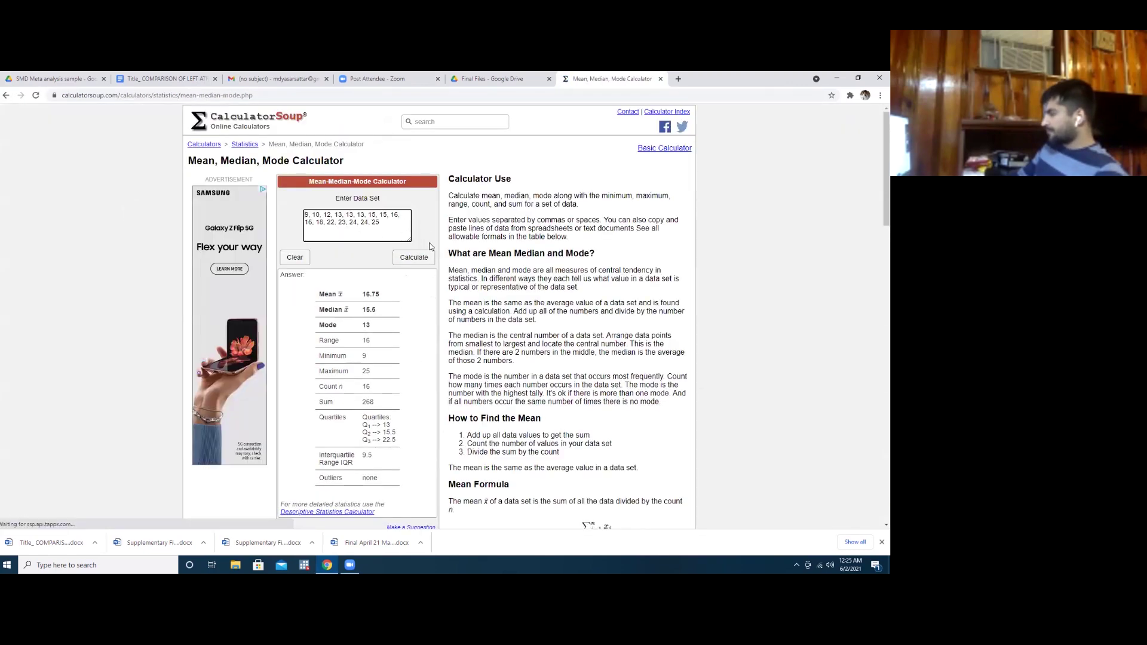
- Open the VassarStats Median/Range estimator, select its Hozo reference citation, then leave the page
{"action": "left_click", "coordinate": [6, 95]}
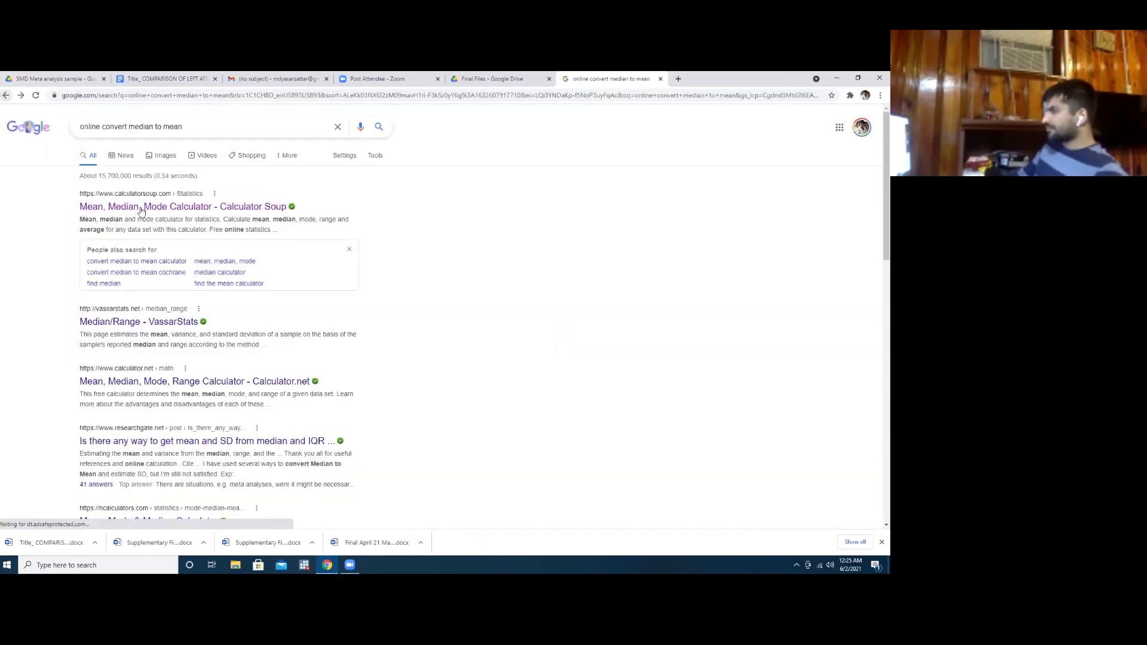
{"action": "left_click", "coordinate": [146, 322]}
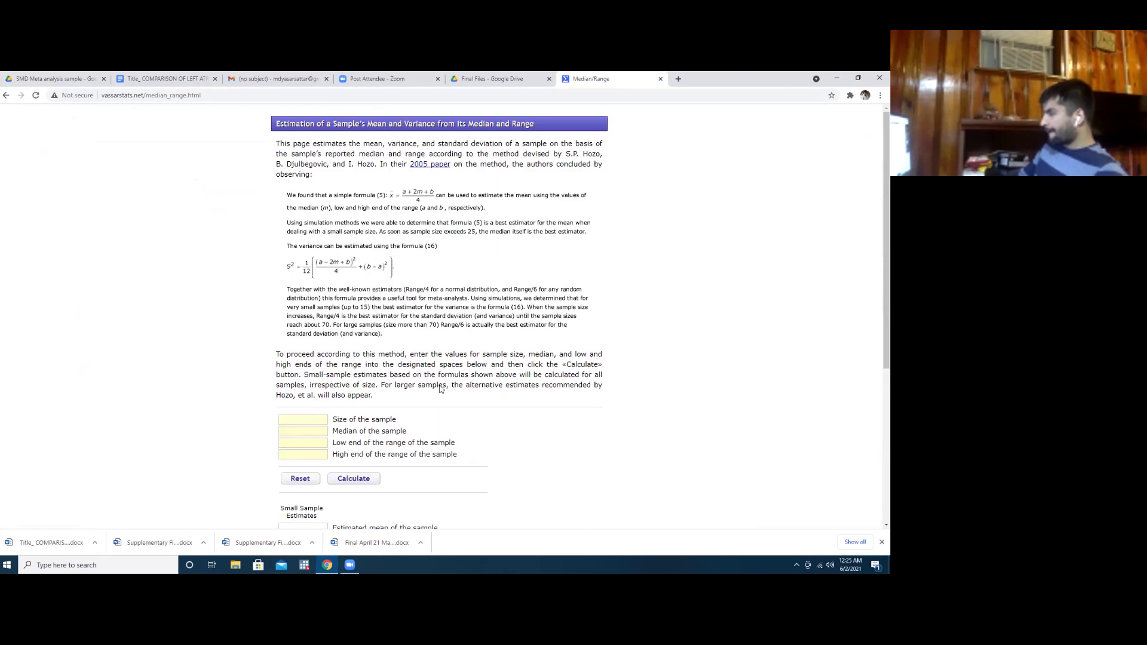
{"action": "scroll", "coordinate": [461, 413], "scroll_direction": "down", "scroll_amount": 5}
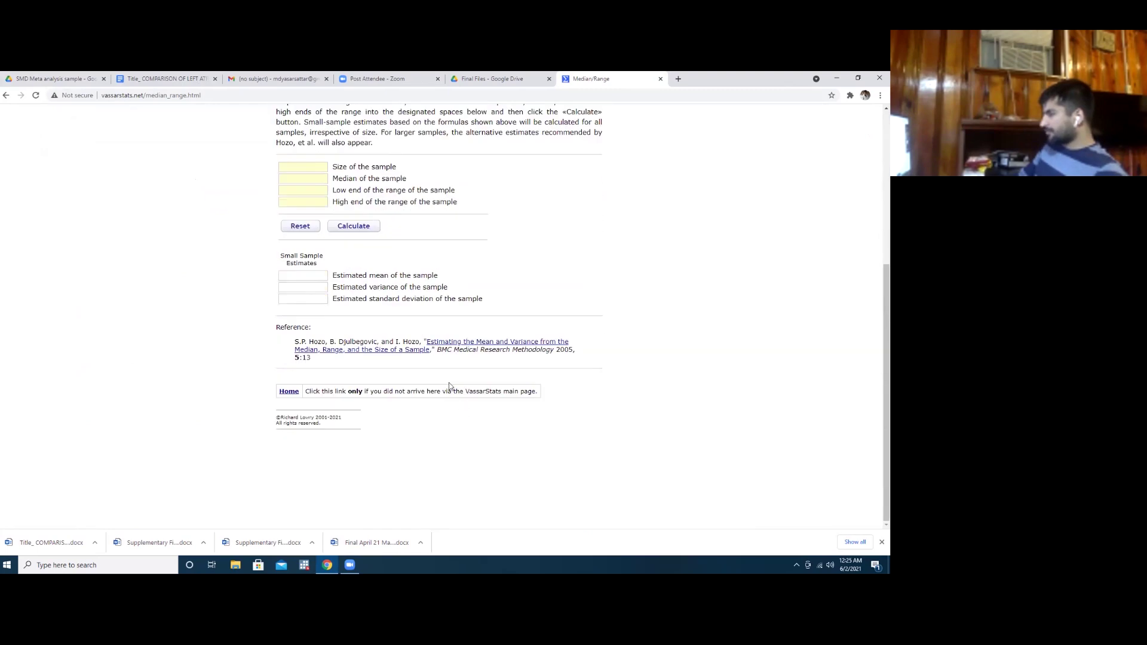
{"action": "left_click_drag", "start_coordinate": [294, 342], "coordinate": [299, 500]}
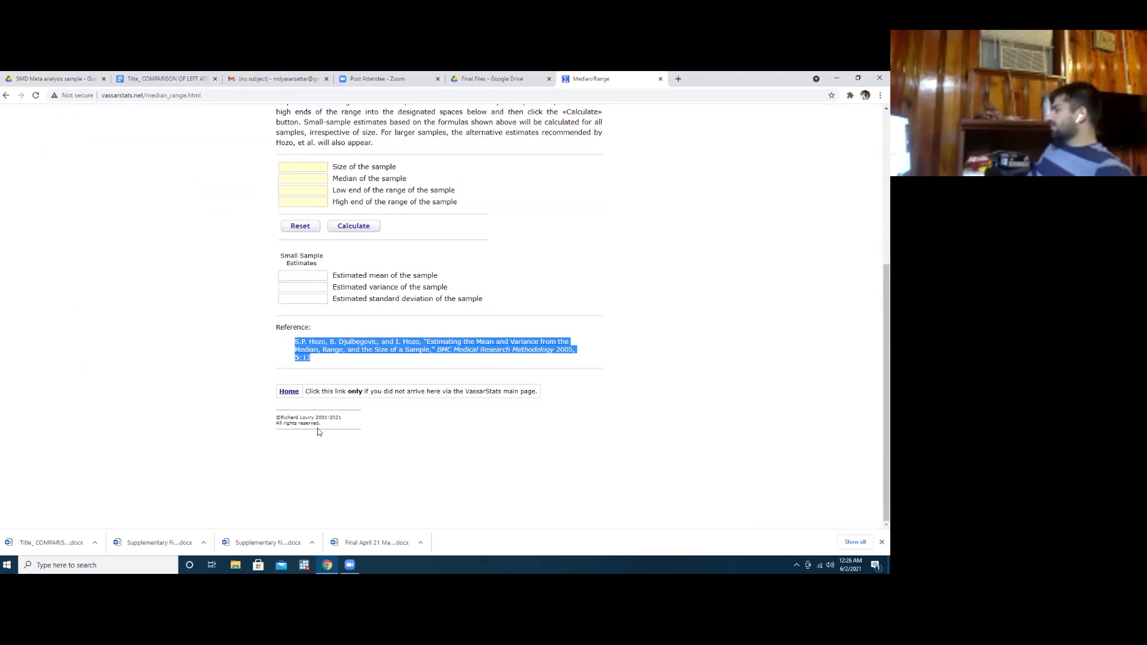
{"action": "left_click", "coordinate": [275, 78]}
- Select the manuscript title, then read down through the pages to forest plot A
{"action": "left_click", "coordinate": [167, 79]}
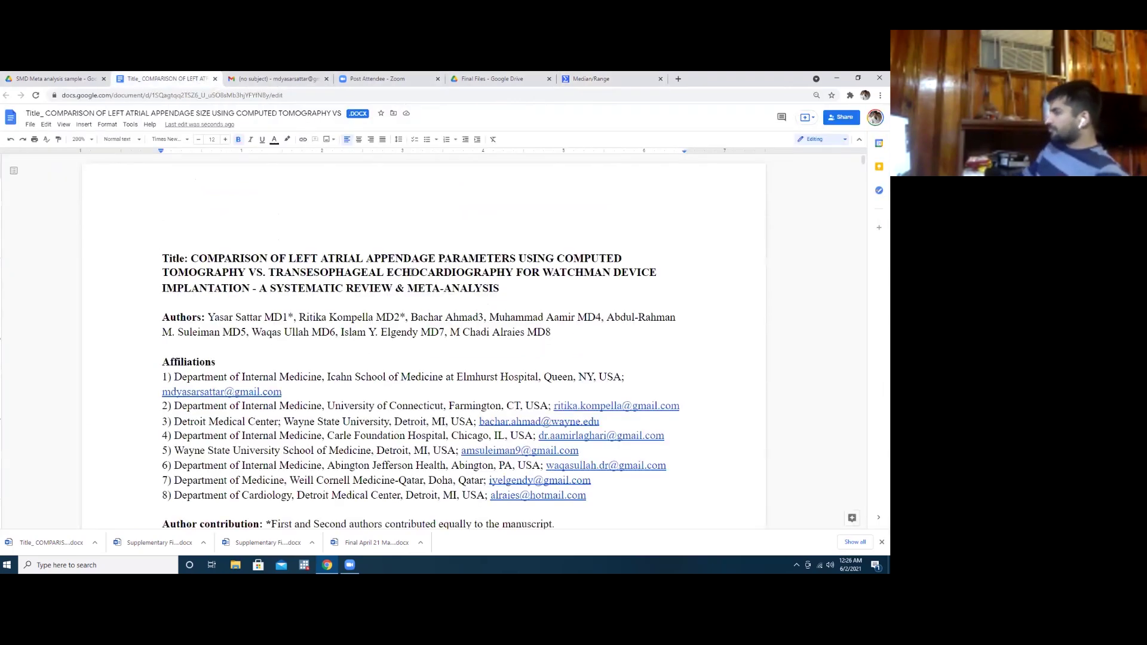
{"action": "left_click_drag", "start_coordinate": [500, 289], "coordinate": [152, 256]}
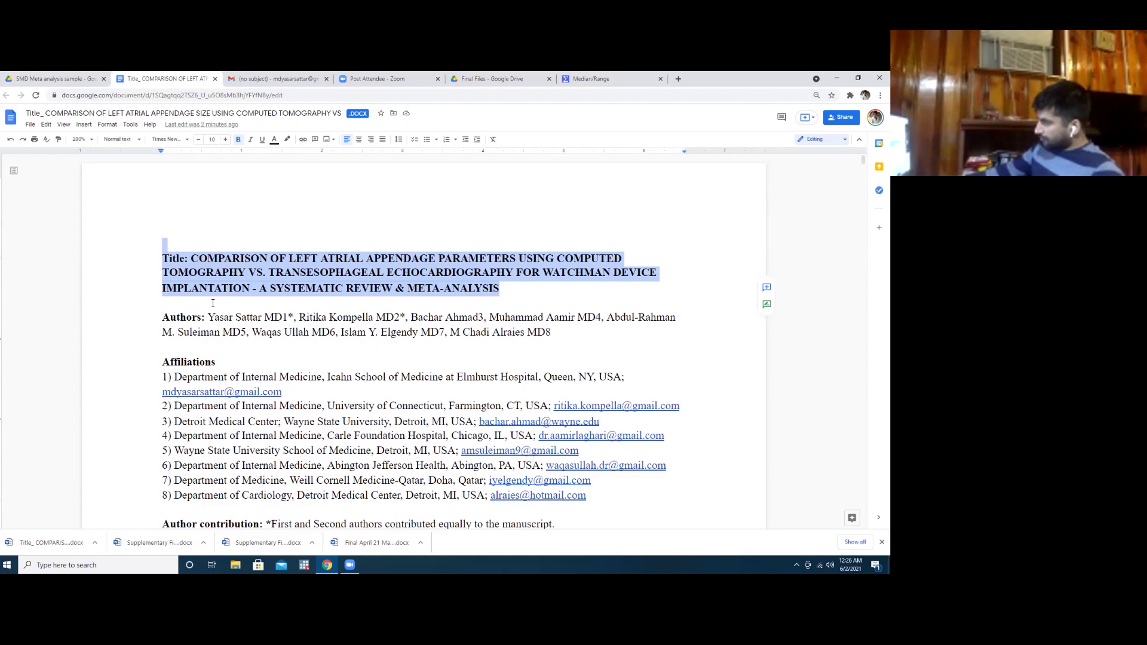
{"action": "right_click", "coordinate": [319, 375]}
{"action": "scroll", "coordinate": [308, 383], "scroll_direction": "down", "scroll_amount": 20}
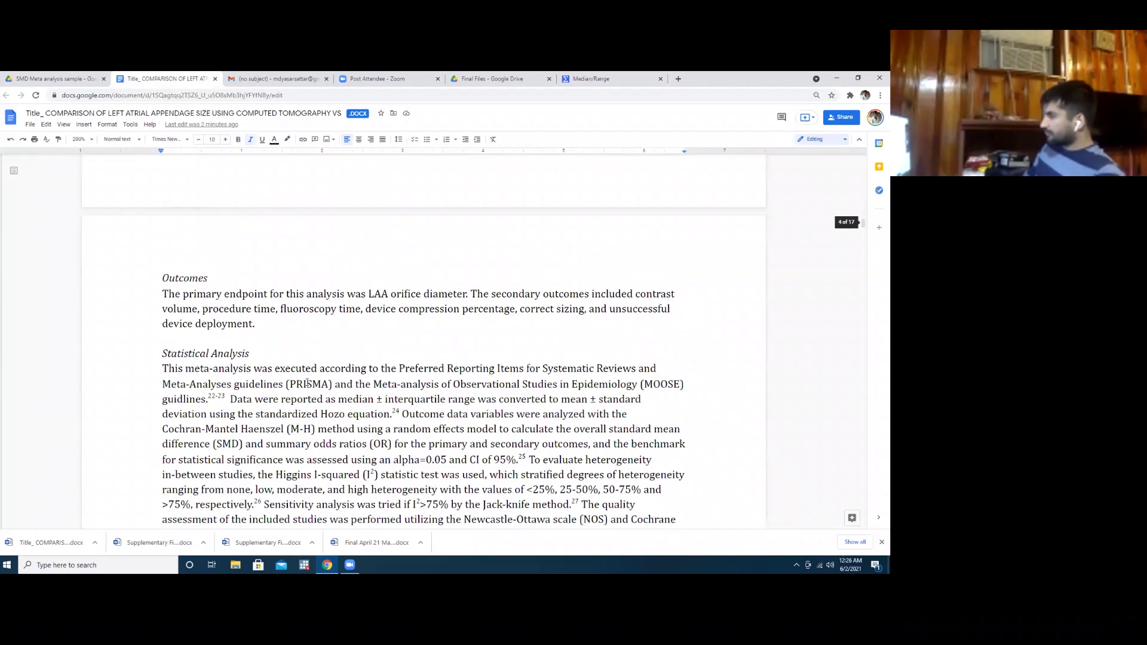
{"action": "scroll", "coordinate": [307, 383], "scroll_direction": "down", "scroll_amount": 20}
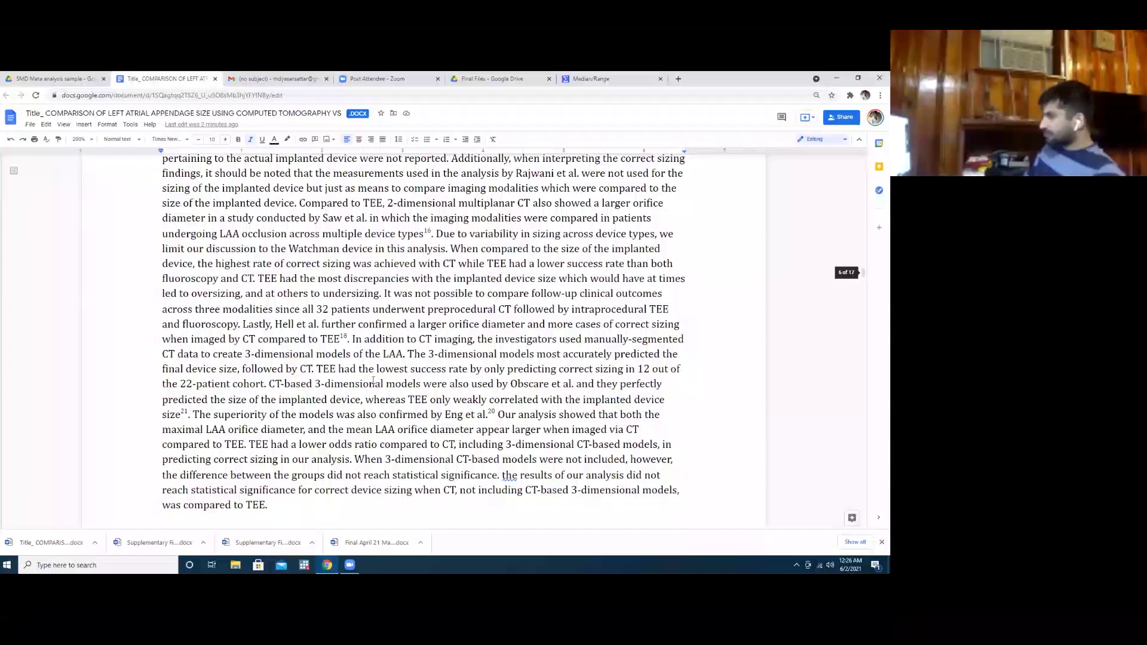
{"action": "scroll", "coordinate": [373, 380], "scroll_direction": "down", "scroll_amount": 20}
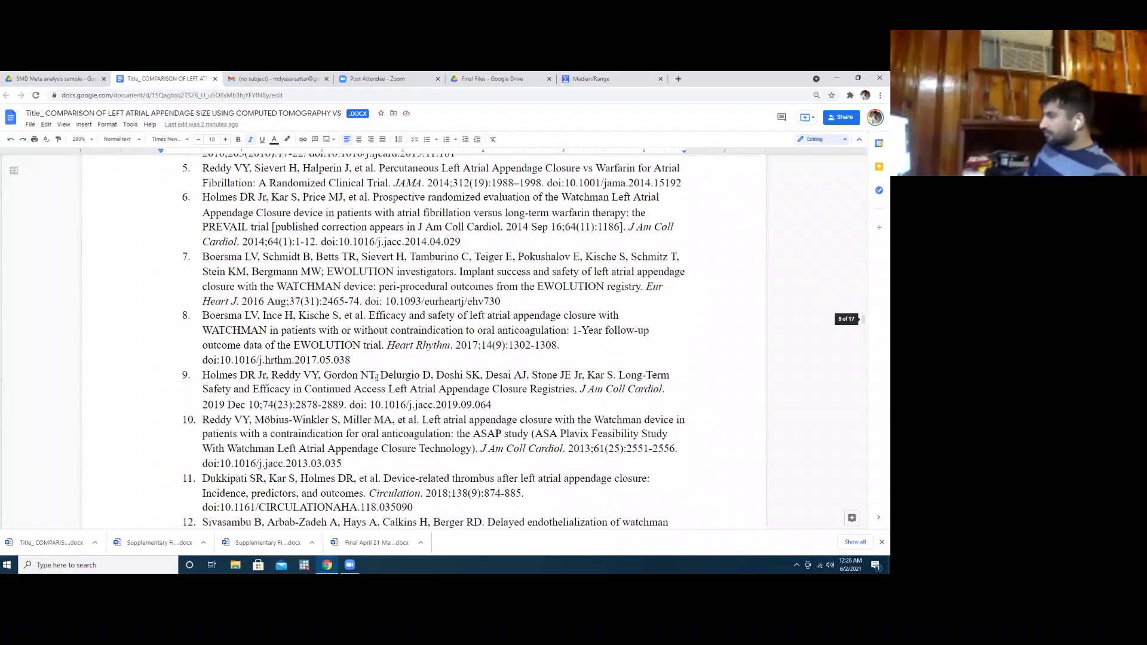
{"action": "scroll", "coordinate": [376, 376], "scroll_direction": "down", "scroll_amount": 15}
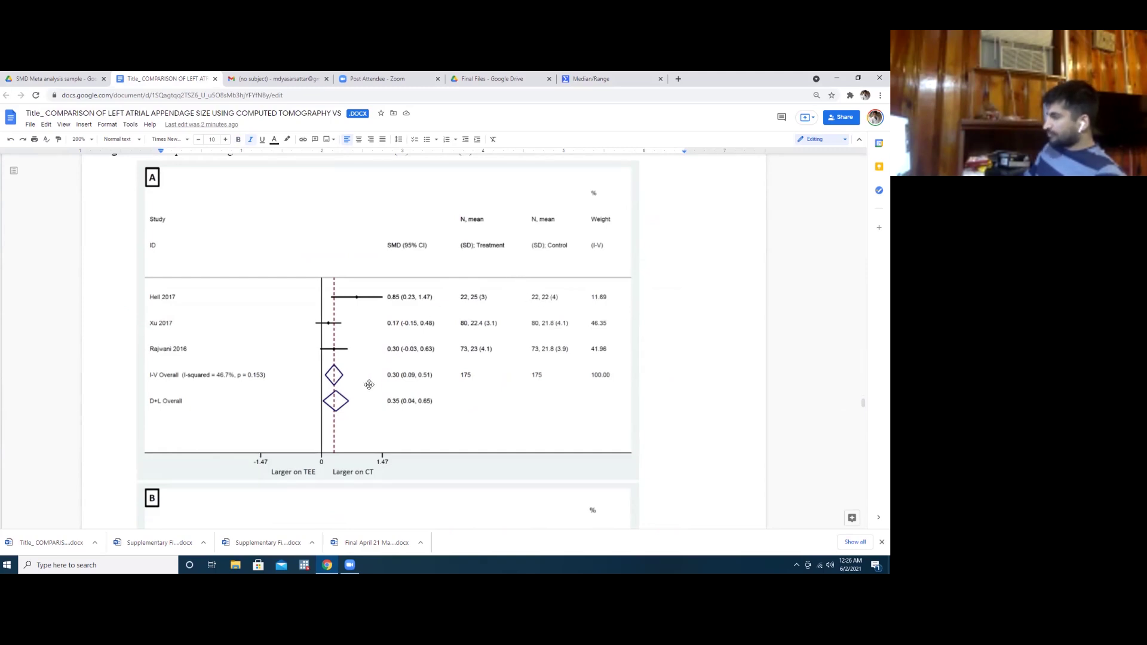
{"action": "scroll", "coordinate": [369, 384], "scroll_direction": "down", "scroll_amount": 3}
{"action": "scroll", "coordinate": [371, 384], "scroll_direction": "up", "scroll_amount": 3}
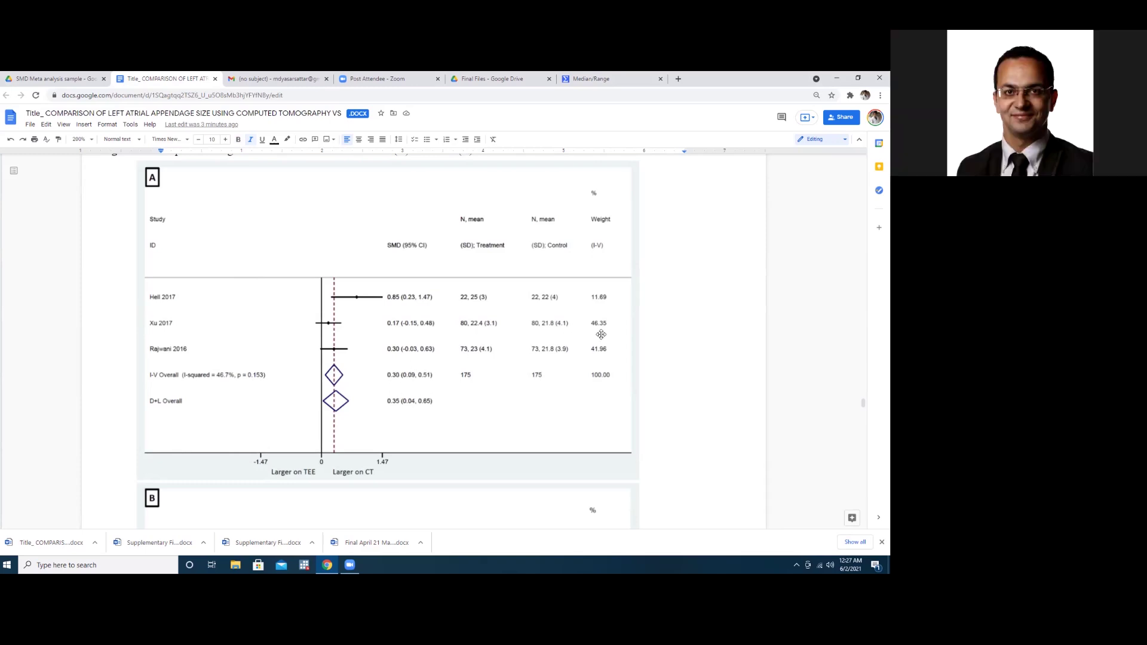
- Review the manuscript's final pages, return to the first page, and close the document
{"action": "scroll", "coordinate": [371, 456], "scroll_direction": "down", "scroll_amount": 5}
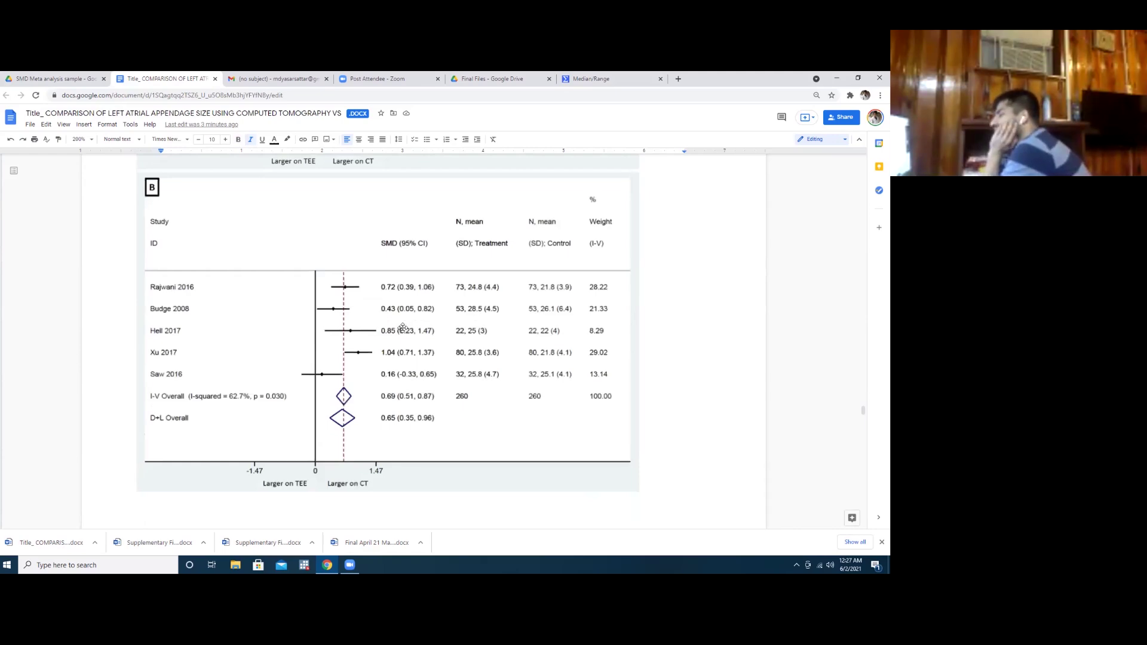
{"action": "scroll", "coordinate": [405, 328], "scroll_direction": "down", "scroll_amount": 10}
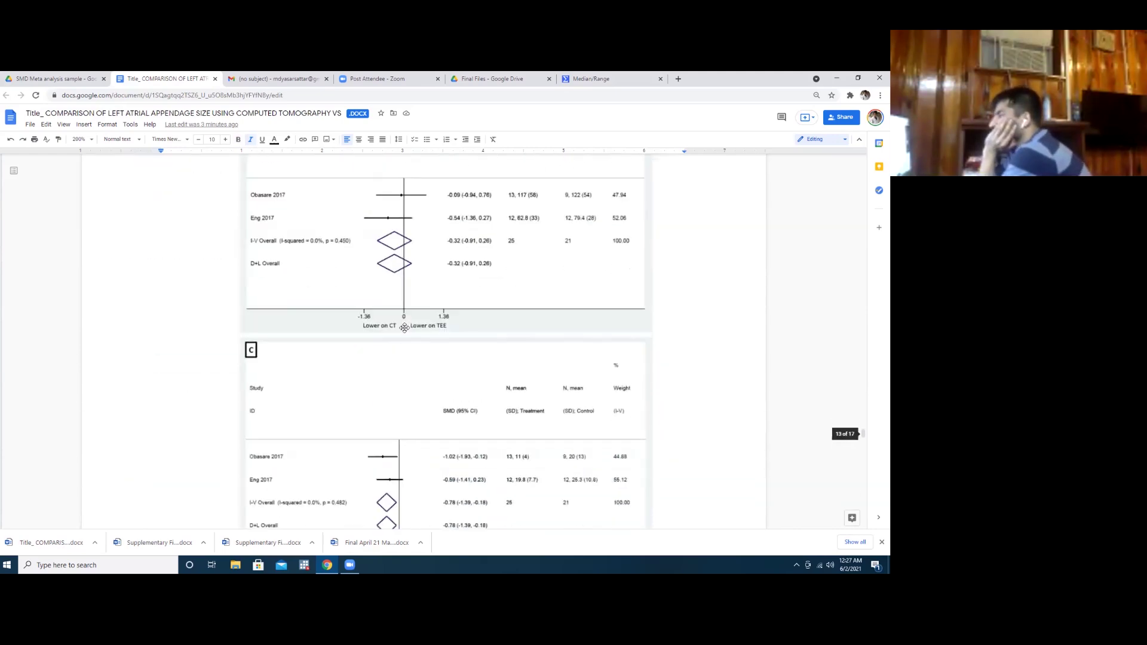
{"action": "scroll", "coordinate": [404, 328], "scroll_direction": "down", "scroll_amount": 4}
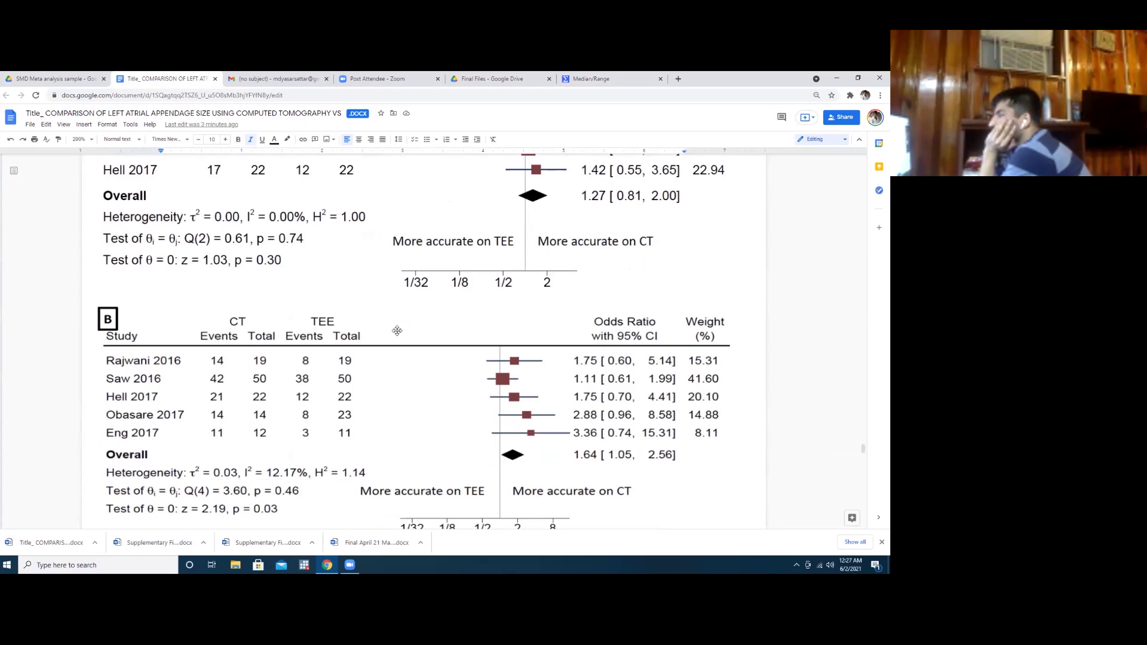
{"action": "scroll", "coordinate": [383, 320], "scroll_direction": "up", "scroll_amount": 3}
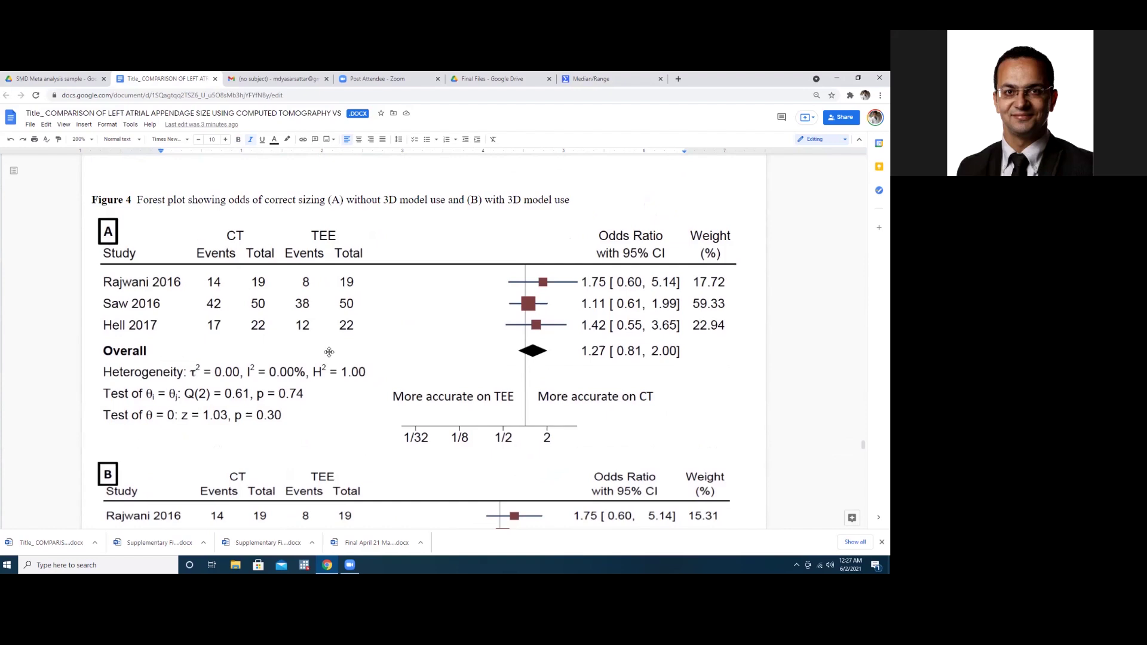
{"action": "scroll", "coordinate": [305, 382], "scroll_direction": "down", "scroll_amount": 15}
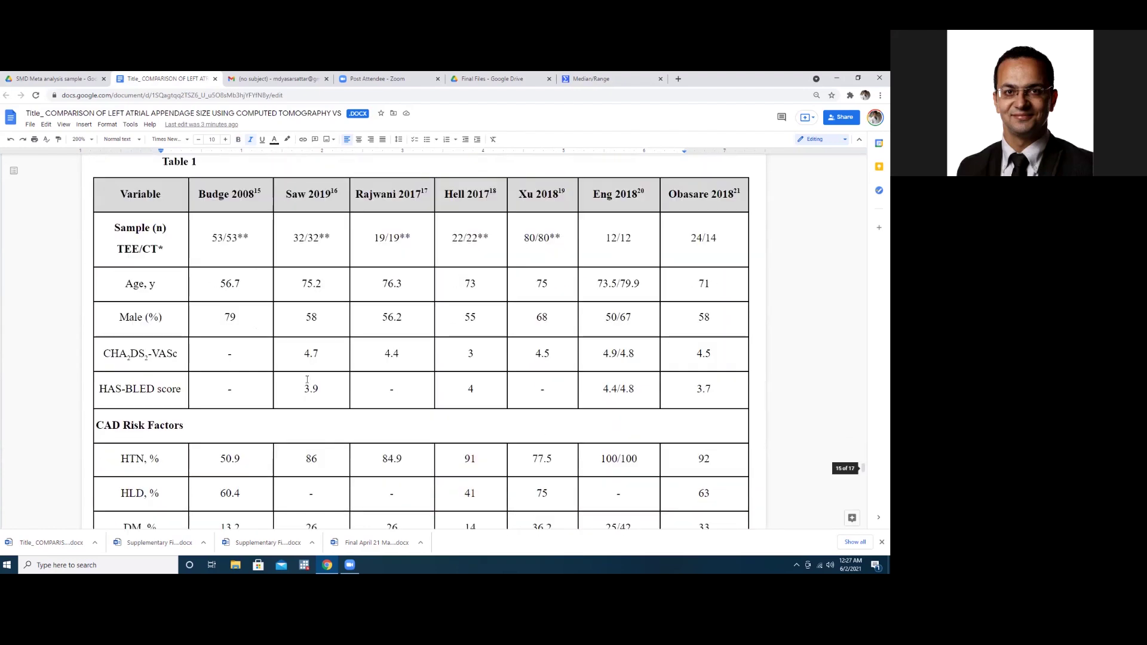
{"action": "scroll", "coordinate": [307, 380], "scroll_direction": "down", "scroll_amount": 20}
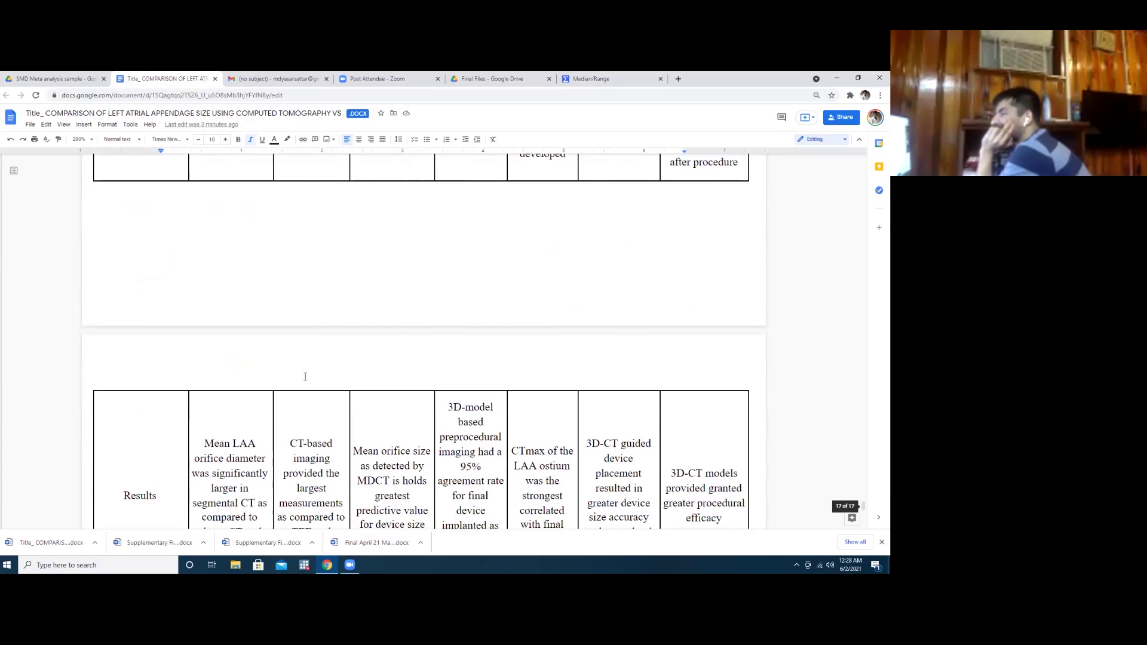
{"action": "scroll", "coordinate": [305, 377], "scroll_direction": "down", "scroll_amount": 5}
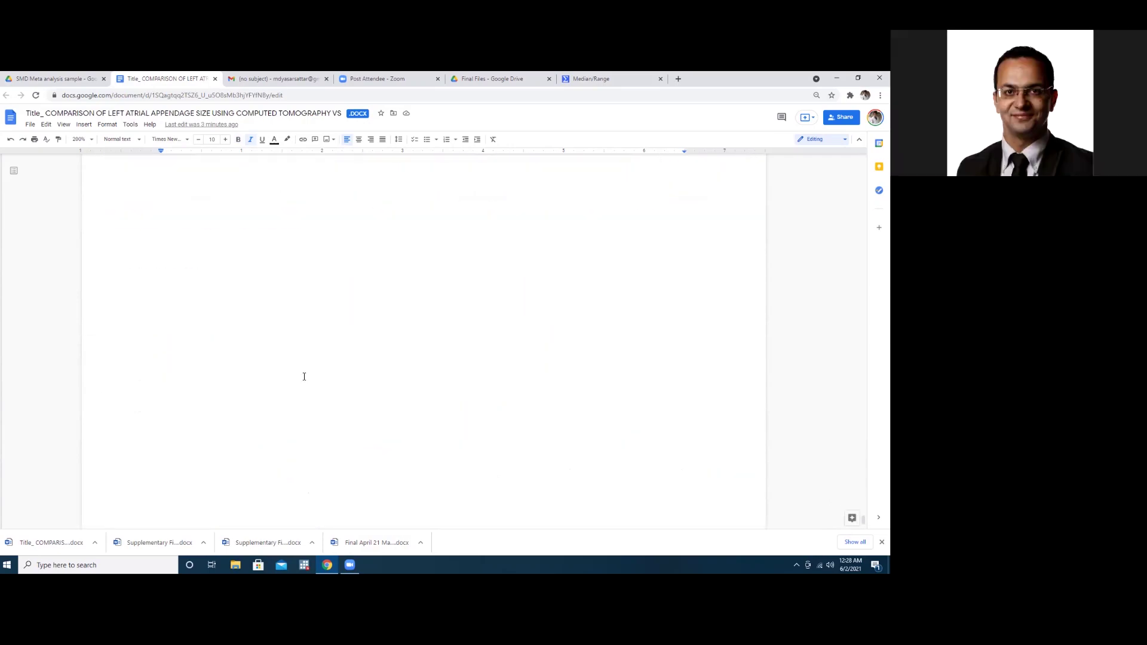
{"action": "scroll", "coordinate": [304, 376], "scroll_direction": "up", "scroll_amount": 20}
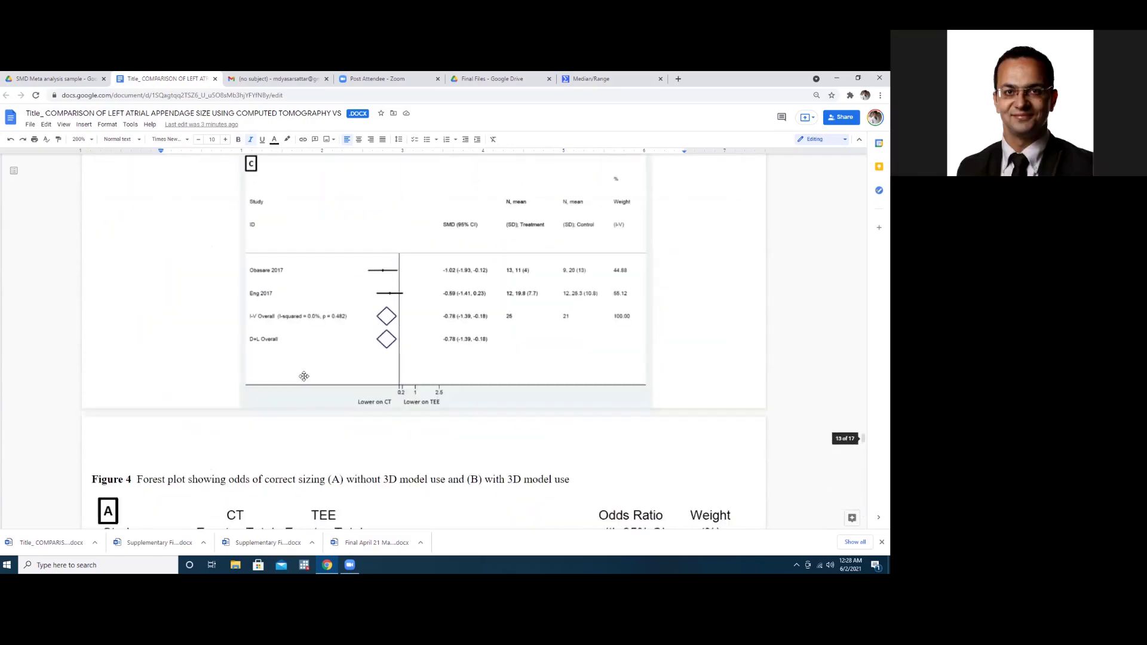
{"action": "scroll", "coordinate": [304, 376], "scroll_direction": "up", "scroll_amount": 20}
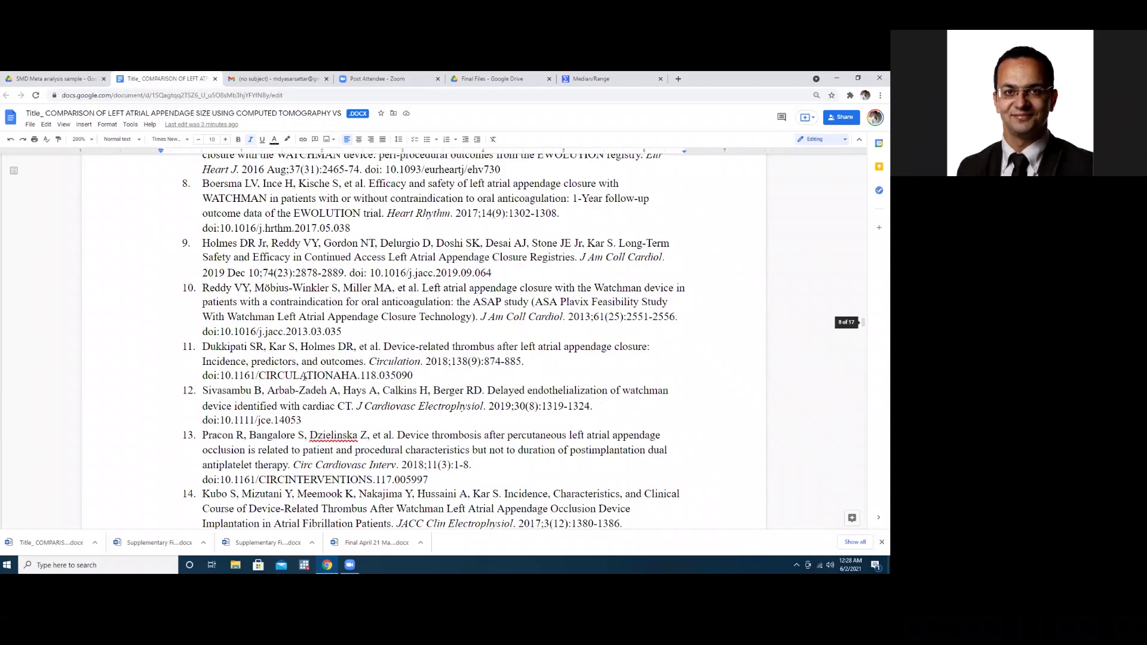
{"action": "scroll", "coordinate": [304, 376], "scroll_direction": "up", "scroll_amount": 20}
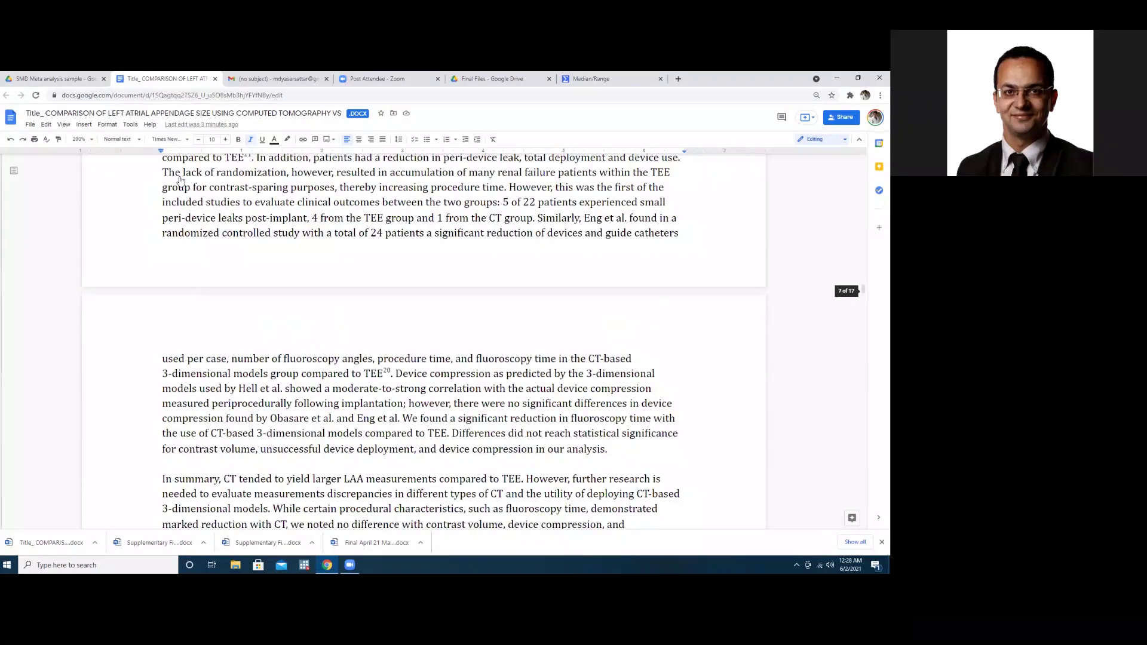
{"action": "scroll", "coordinate": [179, 181], "scroll_direction": "up", "scroll_amount": 15}
{"action": "key", "text": "ctrl+Home"}
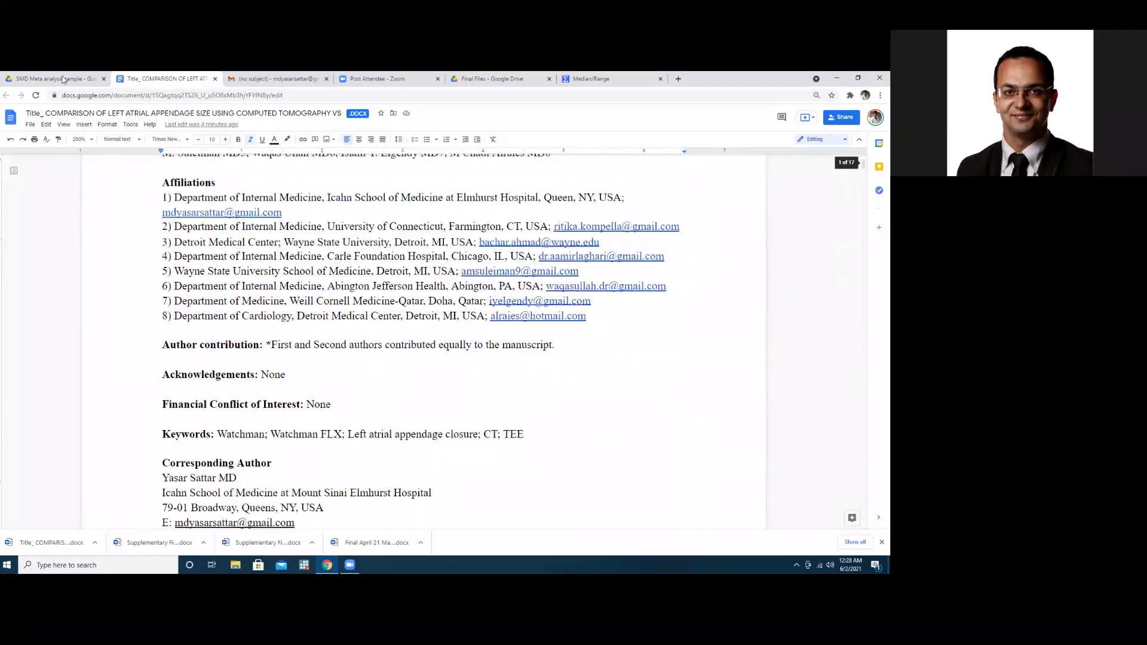
{"action": "key", "text": "ctrl+w"}
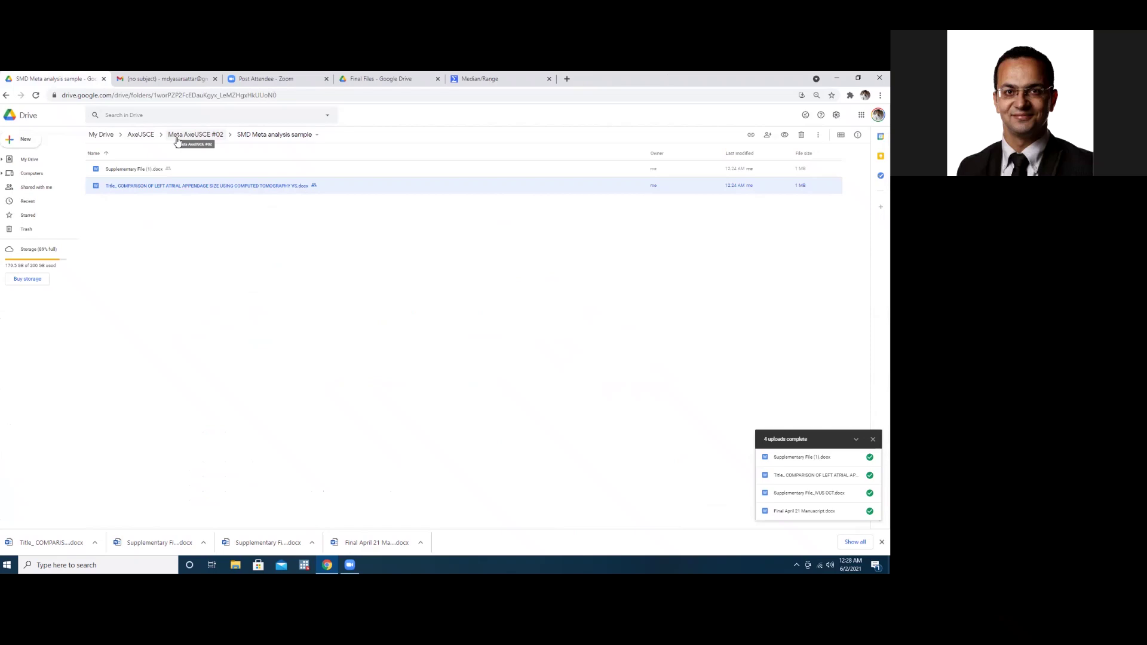
- Confirm the Samples folder in Meta AxeUSCE #02 is empty and move it to trash
{"action": "left_click", "coordinate": [177, 135]}
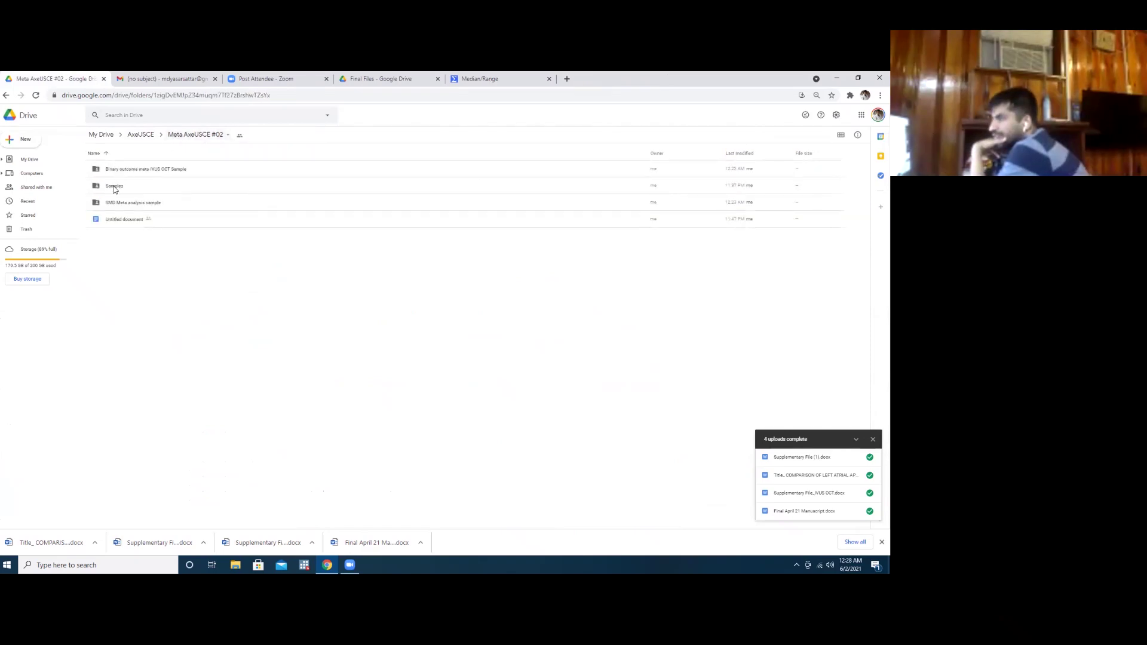
{"action": "right_click", "coordinate": [113, 186]}
{"action": "left_click", "coordinate": [300, 249]}
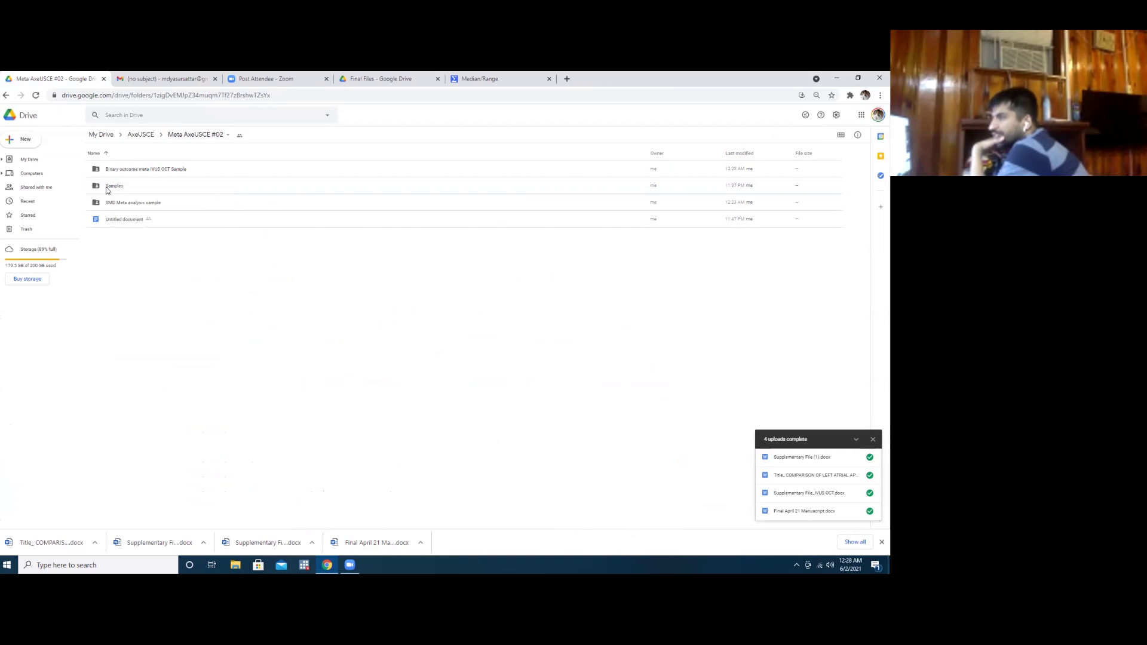
{"action": "double_click", "coordinate": [135, 180]}
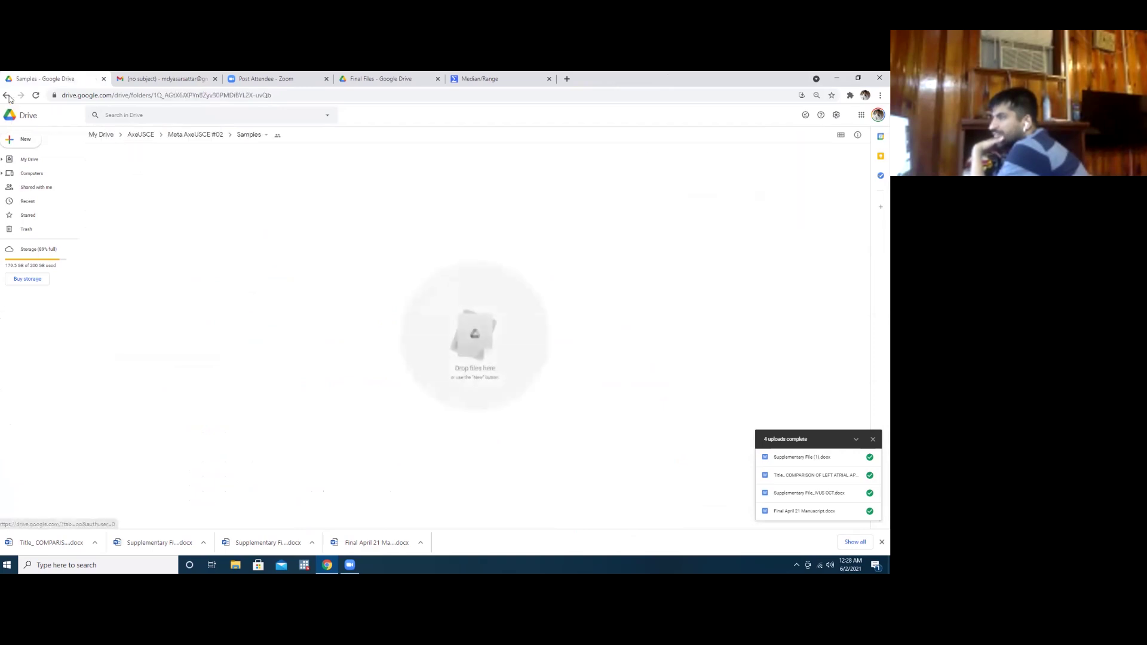
{"action": "left_click", "coordinate": [6, 95]}
{"action": "right_click", "coordinate": [112, 188]}
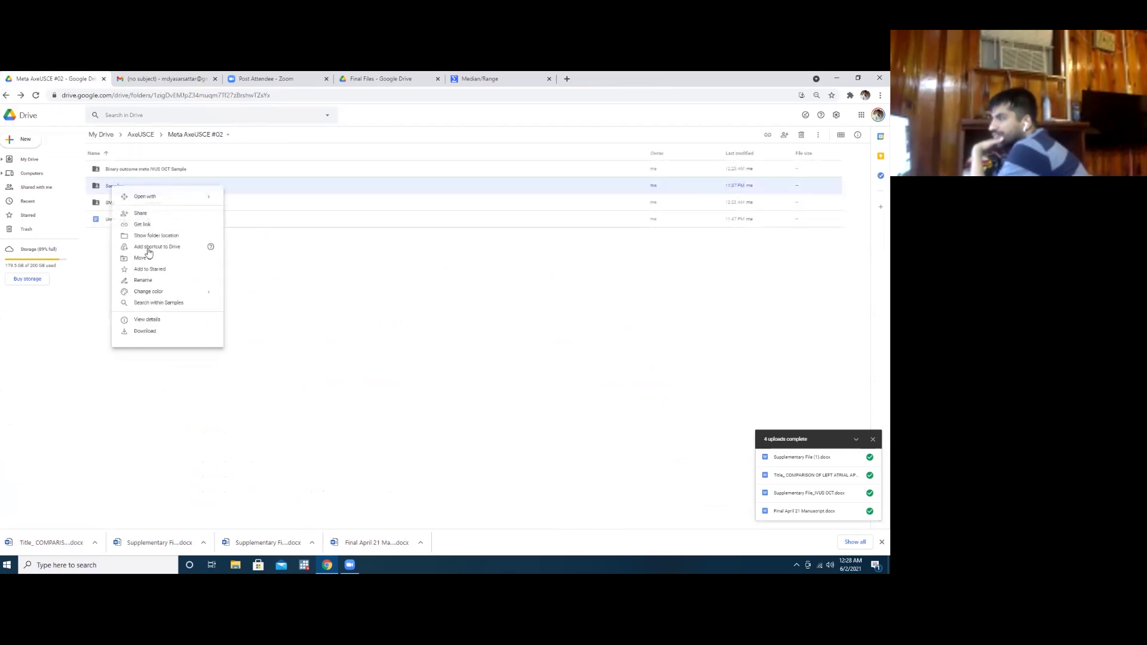
{"action": "left_click", "coordinate": [144, 348]}
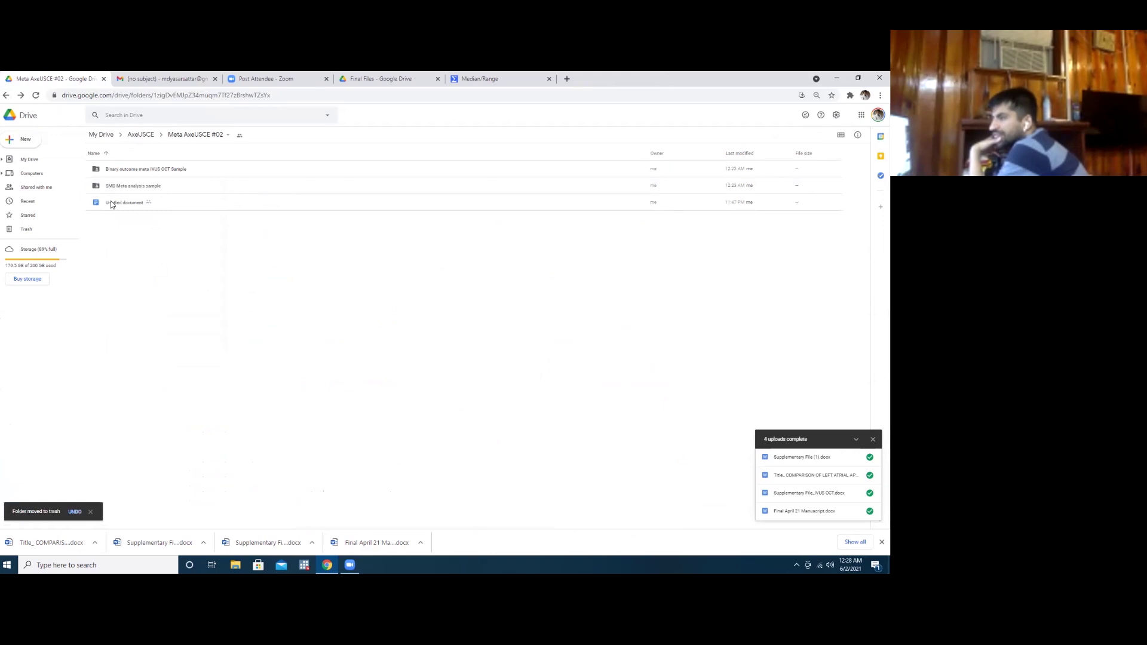
{"action": "left_click", "coordinate": [113, 203]}
- Open the Untitled document and read its topic and PICO lines
{"action": "double_click", "coordinate": [113, 203]}
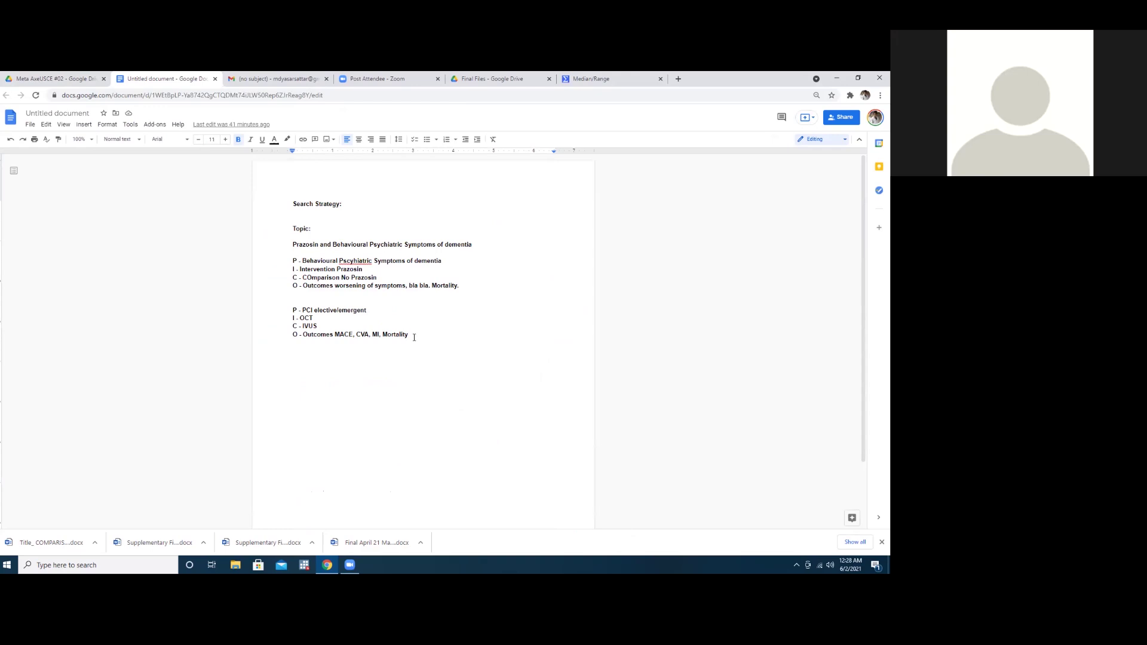
{"action": "left_click_drag", "start_coordinate": [415, 337], "coordinate": [265, 247]}
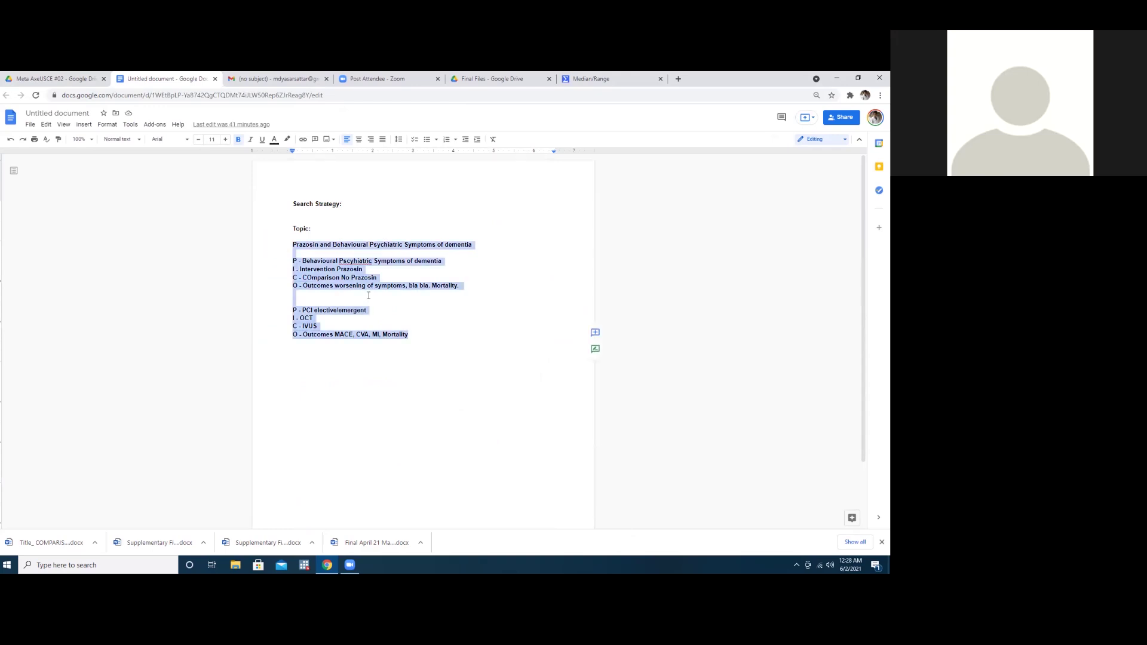
{"action": "left_click", "coordinate": [429, 351]}
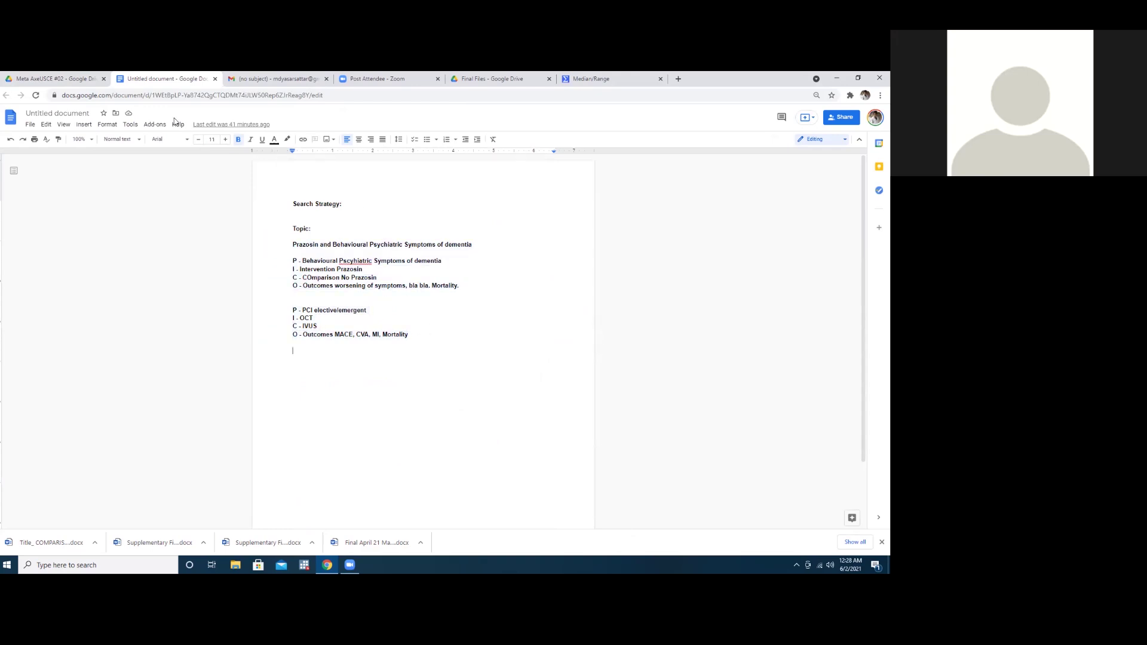
- Return to the Meta AxeUSCE #02 folder and select its two sample folders
{"action": "left_click", "coordinate": [78, 77]}
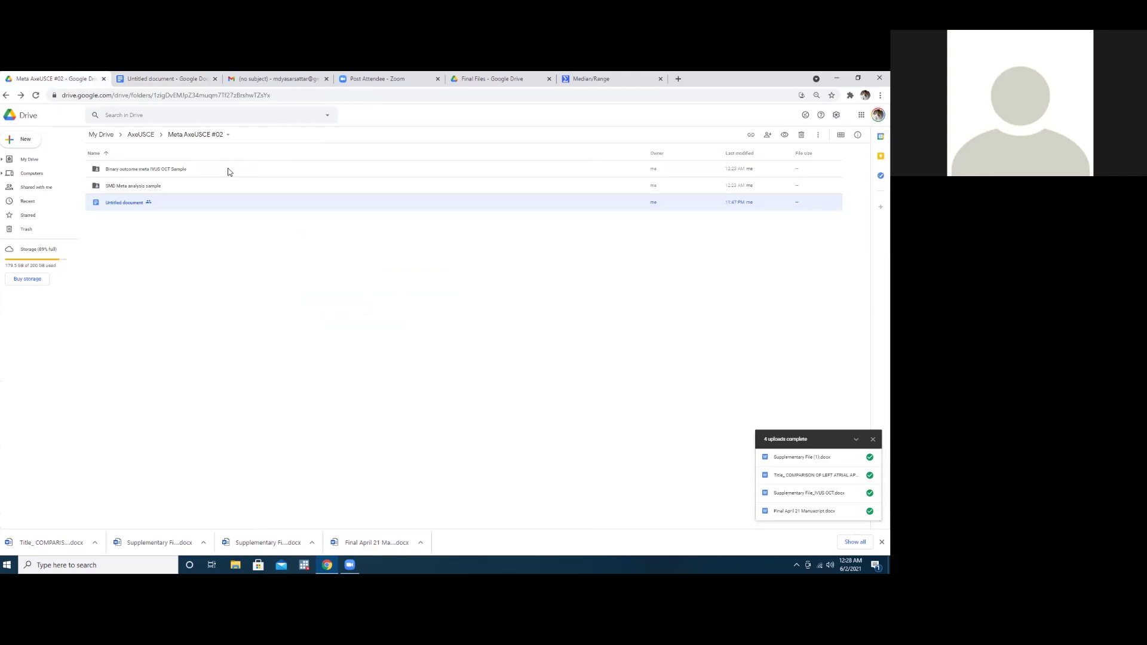
{"action": "left_click", "coordinate": [146, 169]}
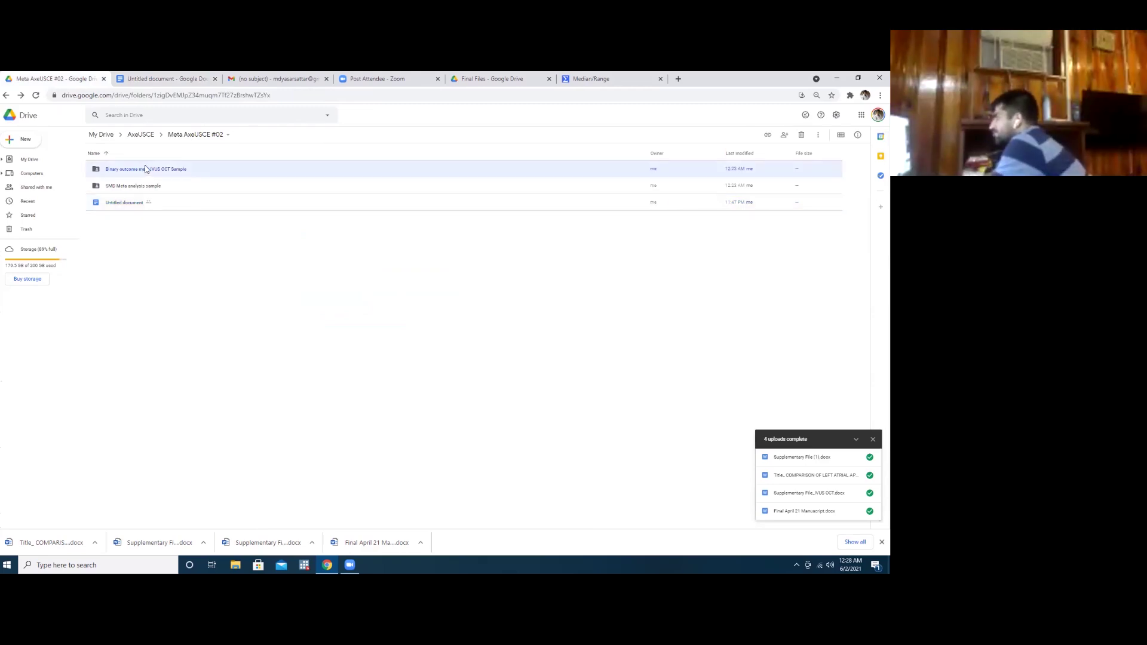
{"action": "left_click", "coordinate": [142, 187]}
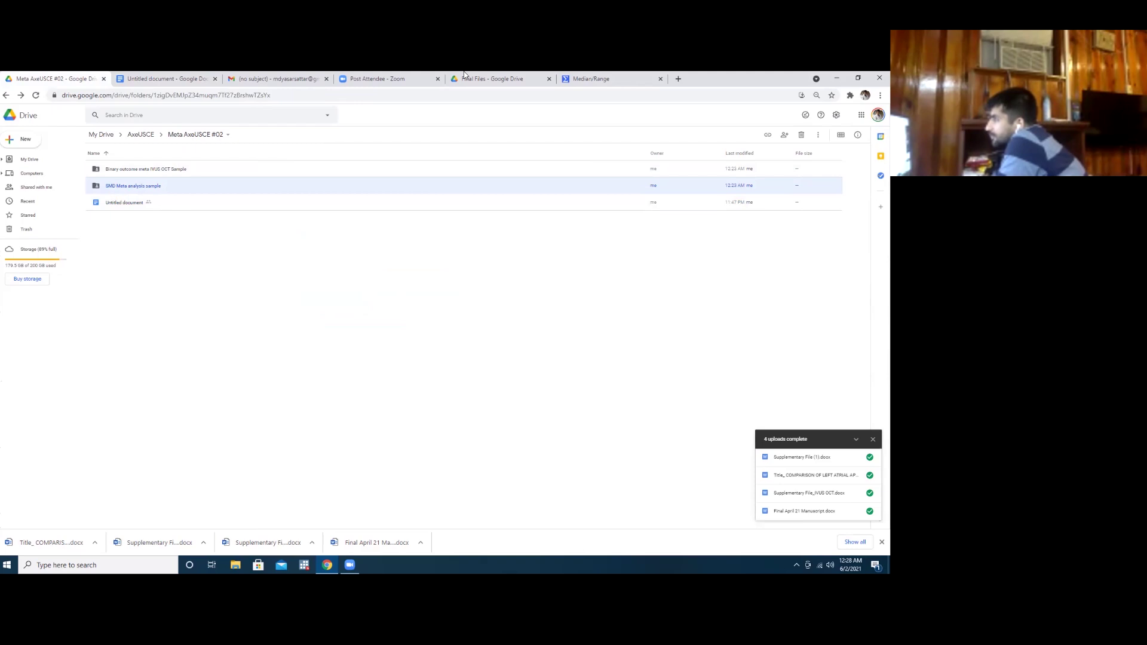
- Create a new folder named 'summary statistics meta analysis' in Meta AxeUSCE #02
{"action": "left_click", "coordinate": [11, 142]}
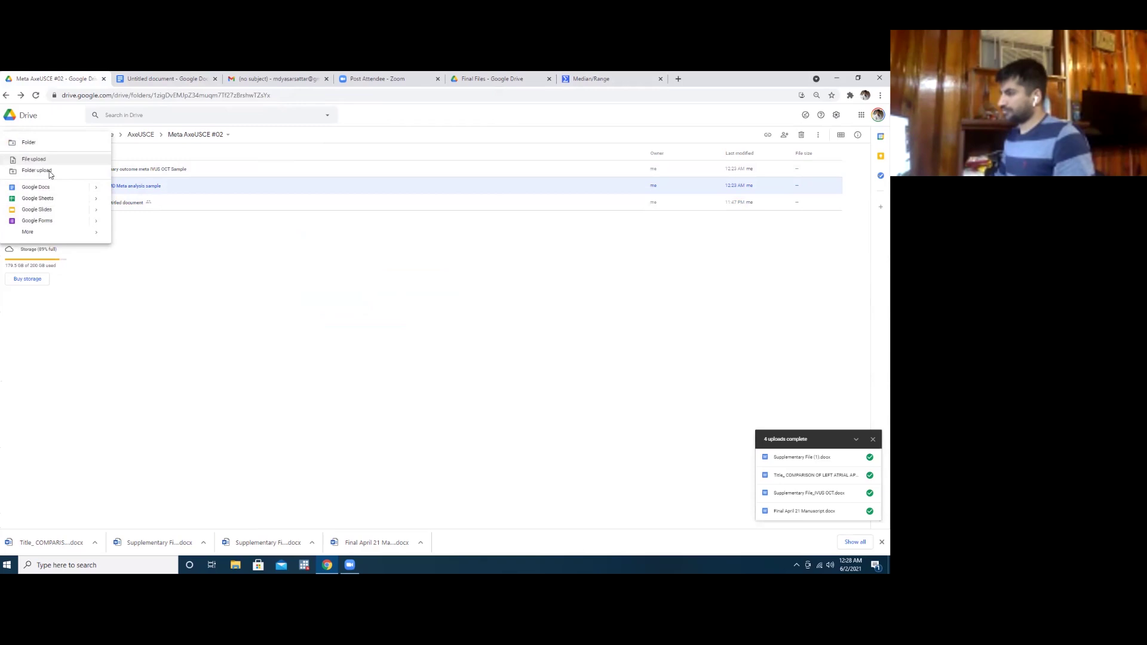
{"action": "left_click", "coordinate": [30, 143]}
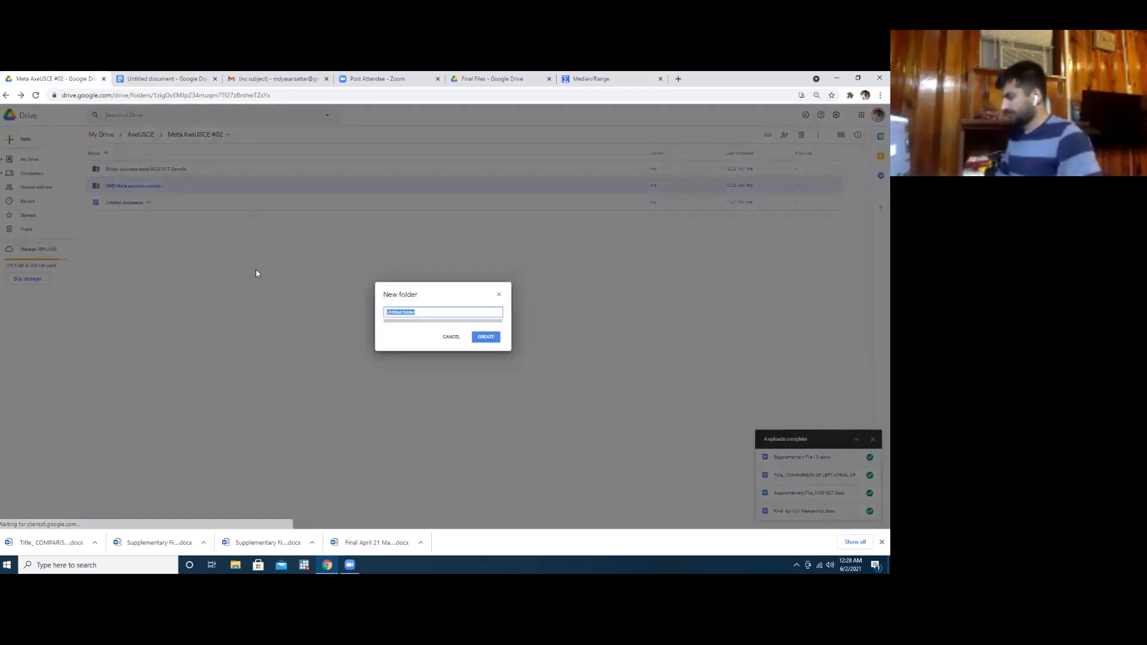
{"action": "type", "text": "summary s"}
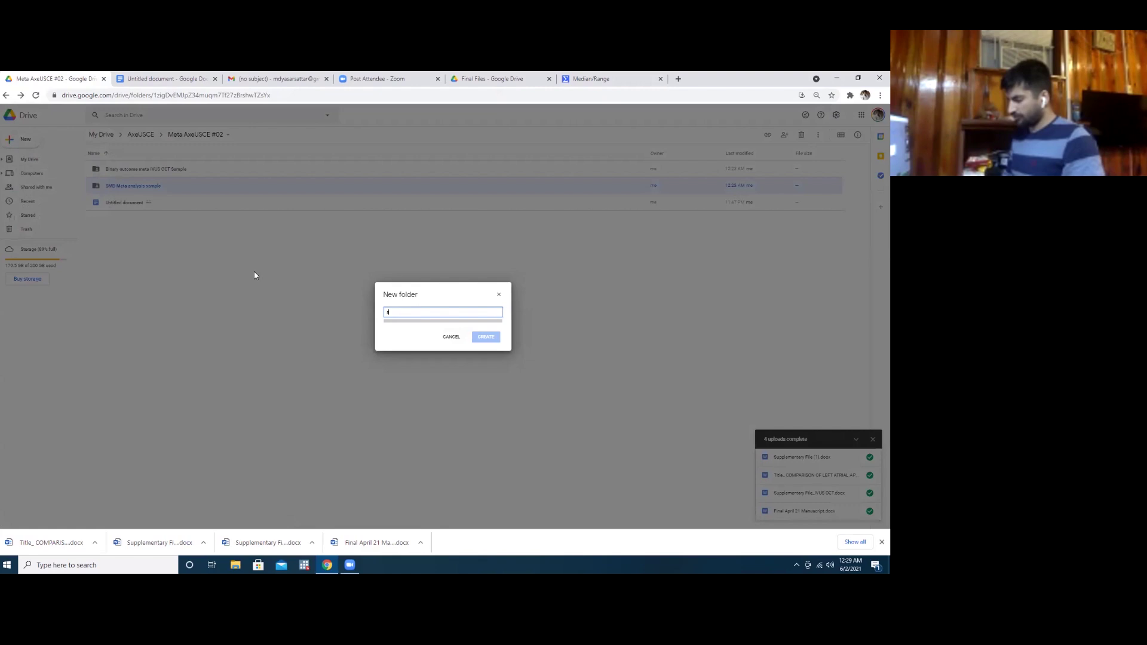
{"action": "type", "text": "tat"}
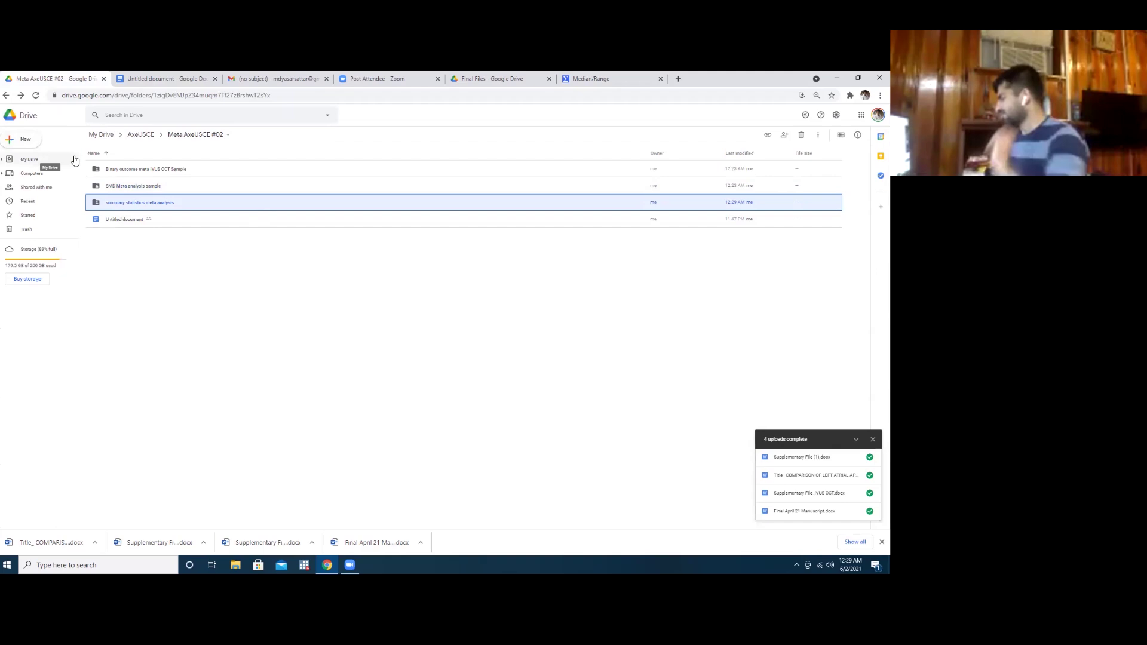
{"action": "left_click", "coordinate": [159, 115]}
{"action": "left_click", "coordinate": [356, 331]}
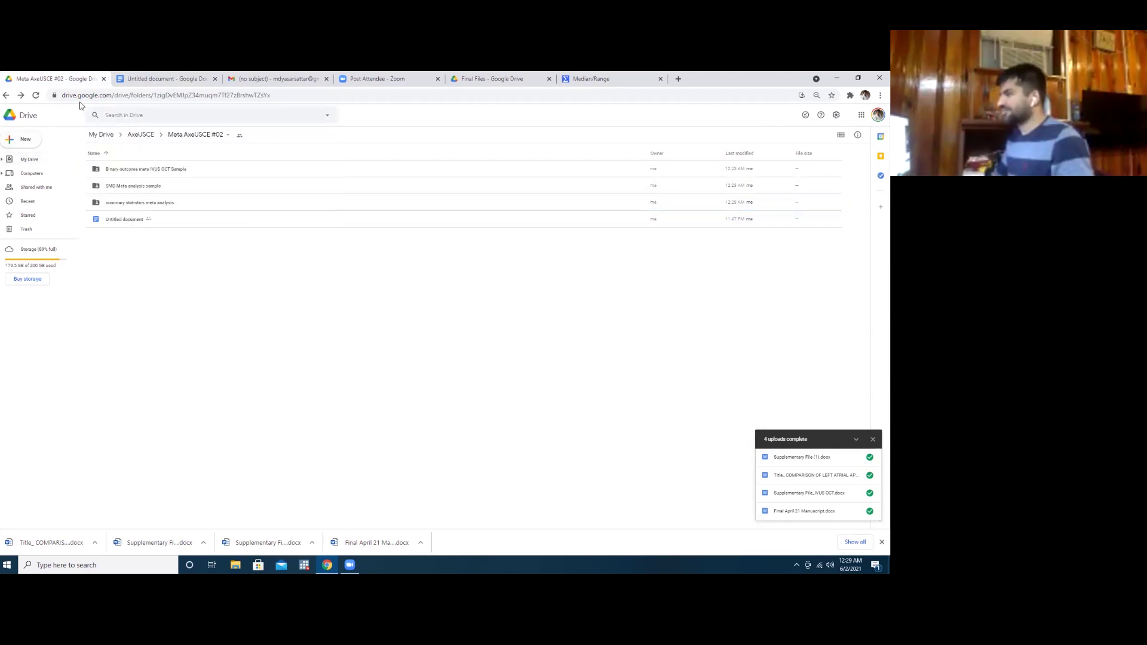
- Go up to the Yasar Projects list and open PPG AFib Circulation EP's Final Files subfolder
{"action": "left_click", "coordinate": [136, 137]}
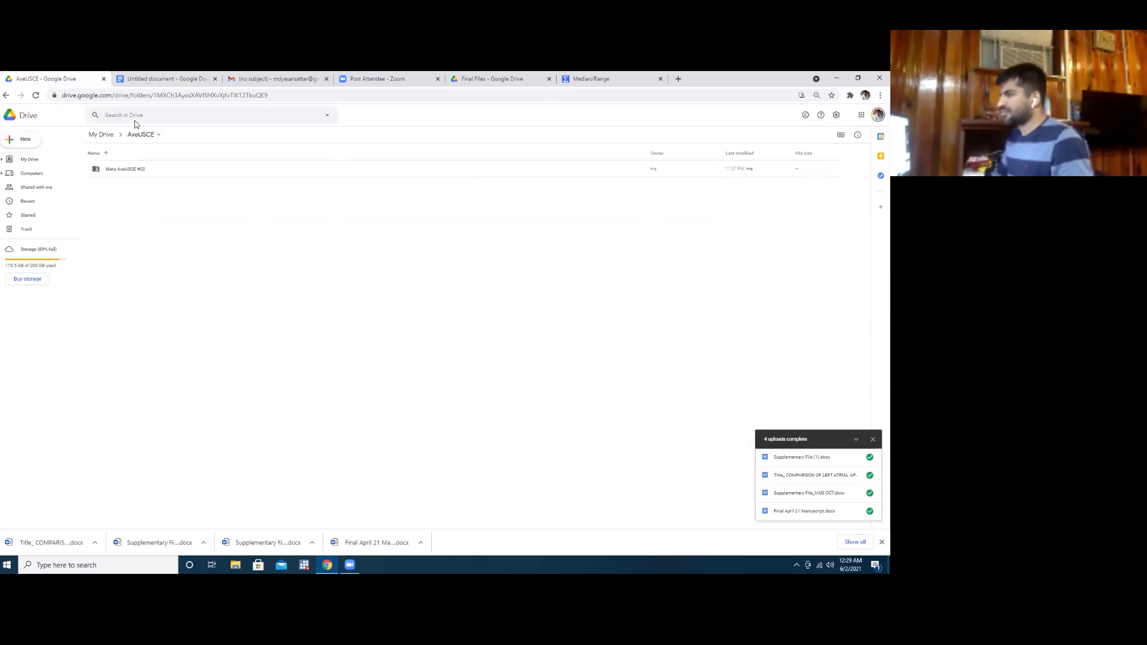
{"action": "left_click", "coordinate": [490, 78]}
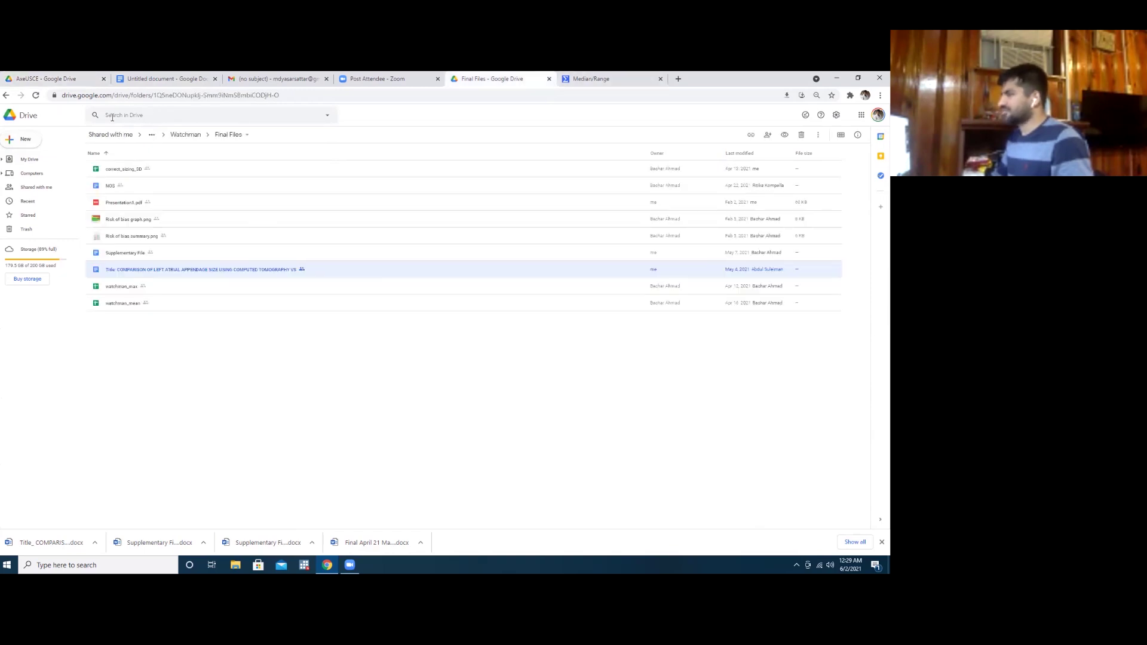
{"action": "left_click", "coordinate": [460, 335]}
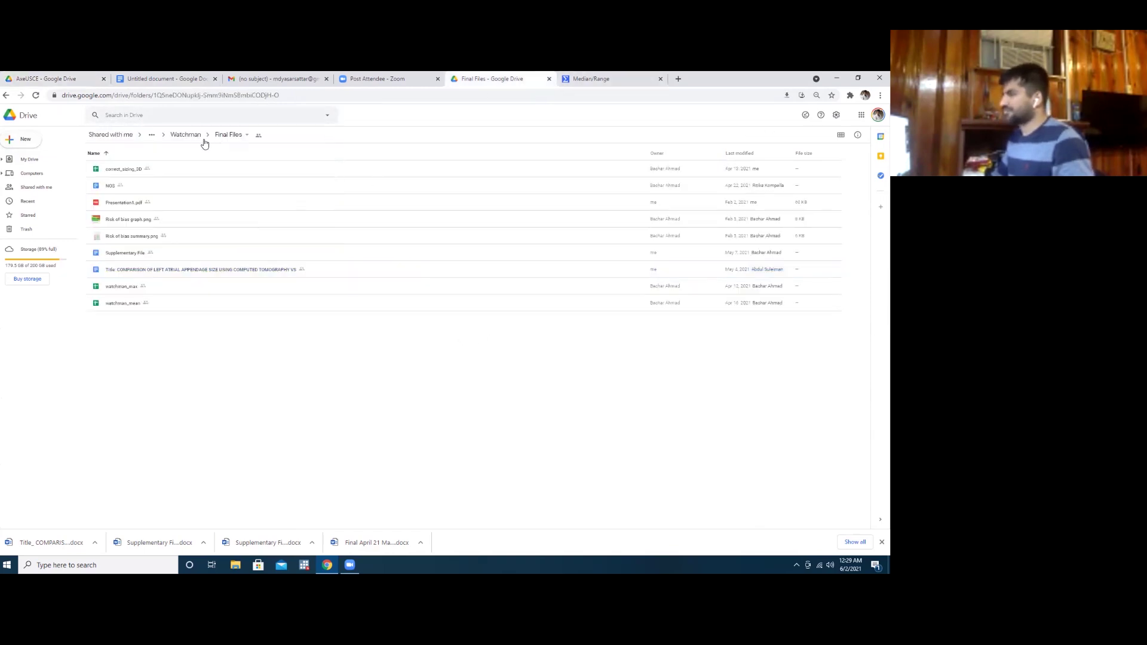
{"action": "left_click", "coordinate": [225, 136]}
{"action": "left_click", "coordinate": [226, 137]}
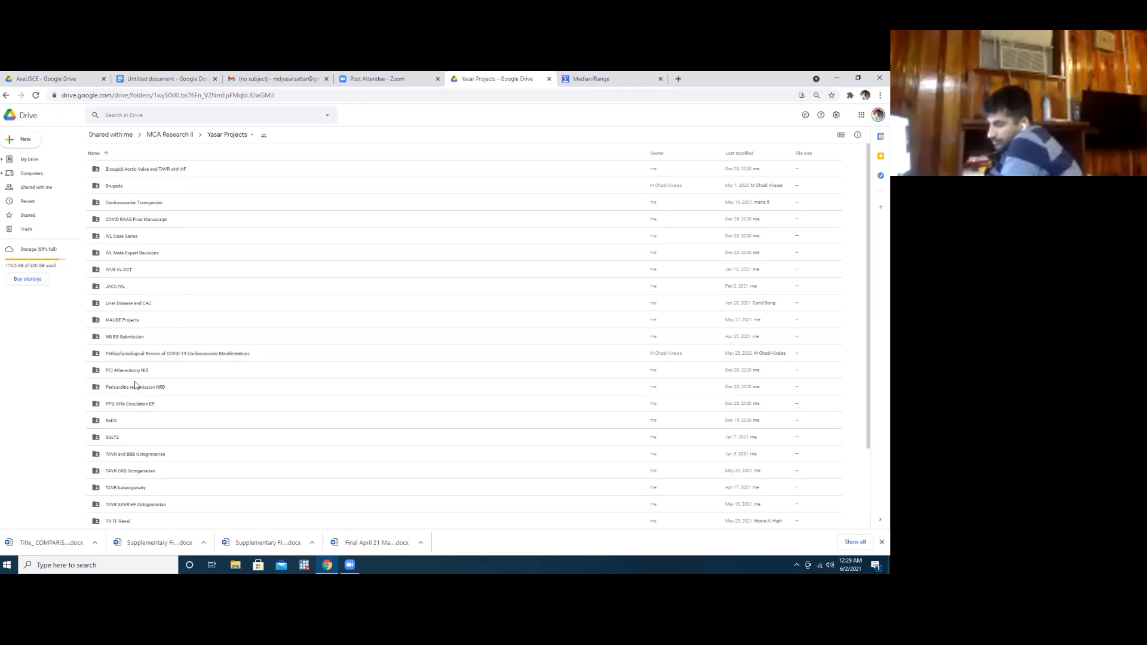
{"action": "scroll", "coordinate": [137, 389], "scroll_direction": "down", "scroll_amount": 2}
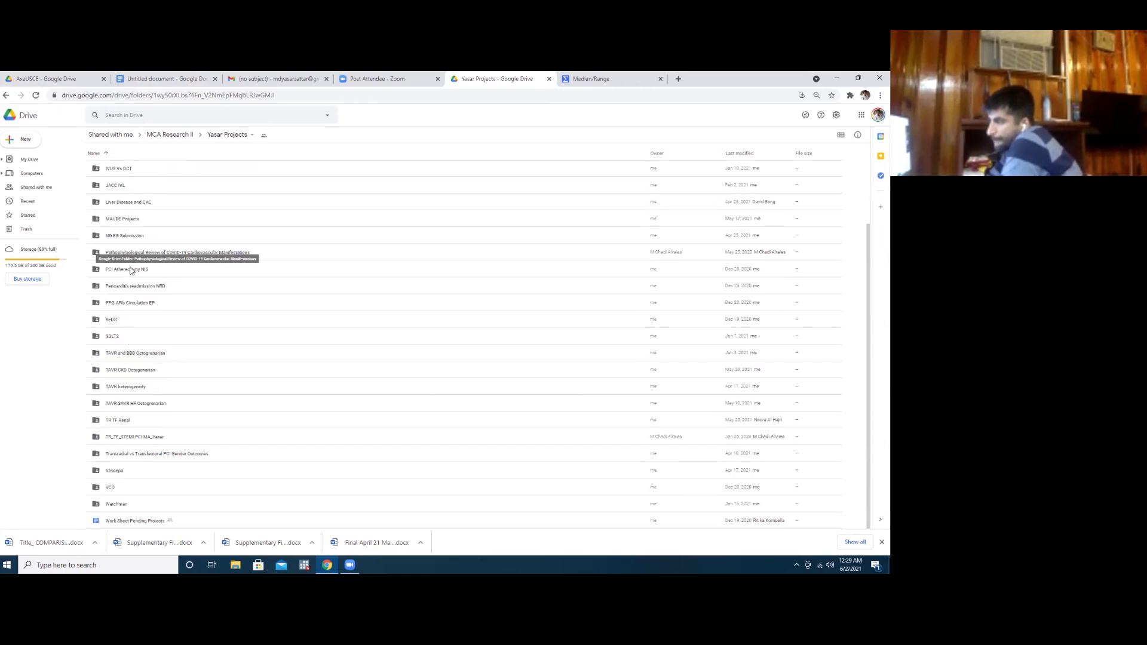
{"action": "scroll", "coordinate": [139, 271], "scroll_direction": "up", "scroll_amount": 2}
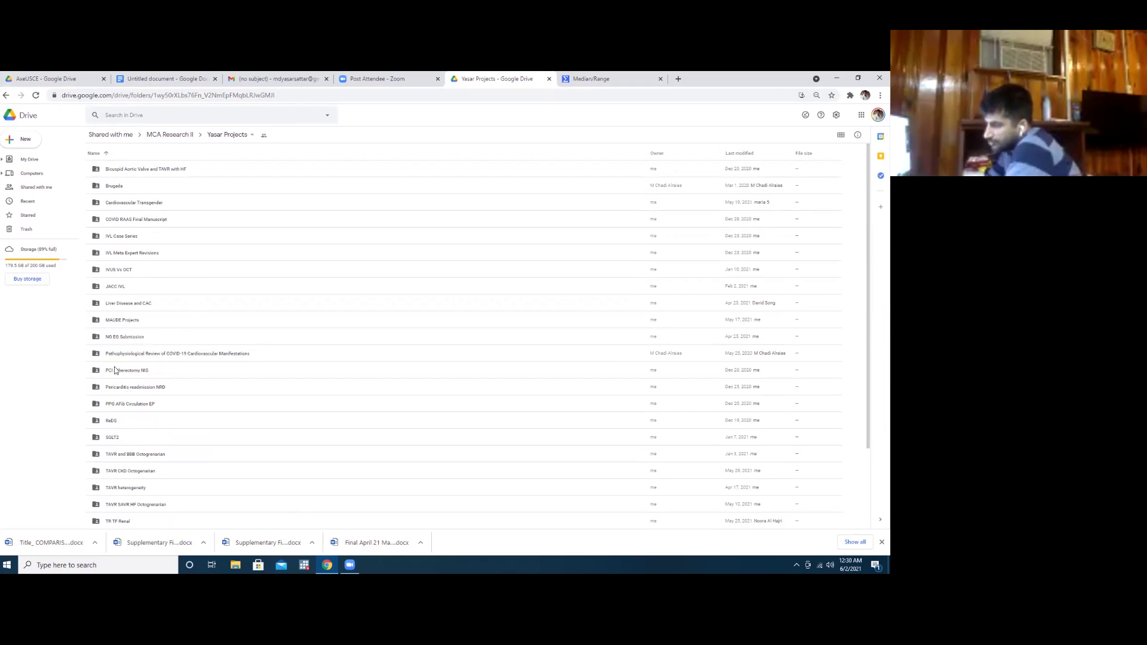
{"action": "double_click", "coordinate": [129, 404]}
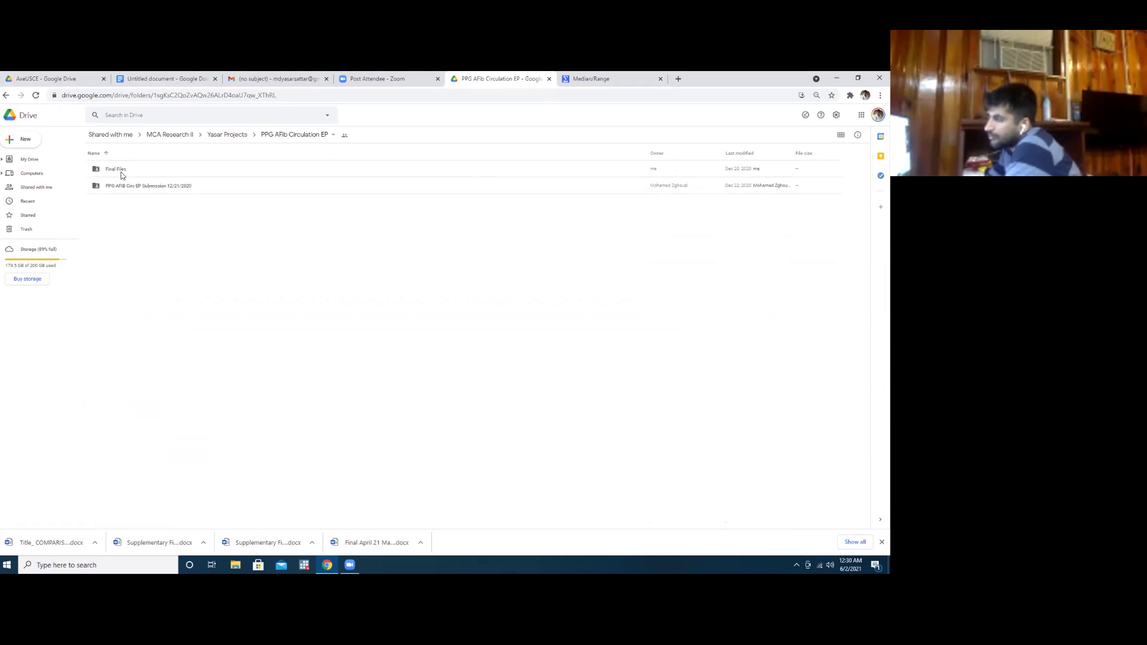
{"action": "double_click", "coordinate": [117, 170]}
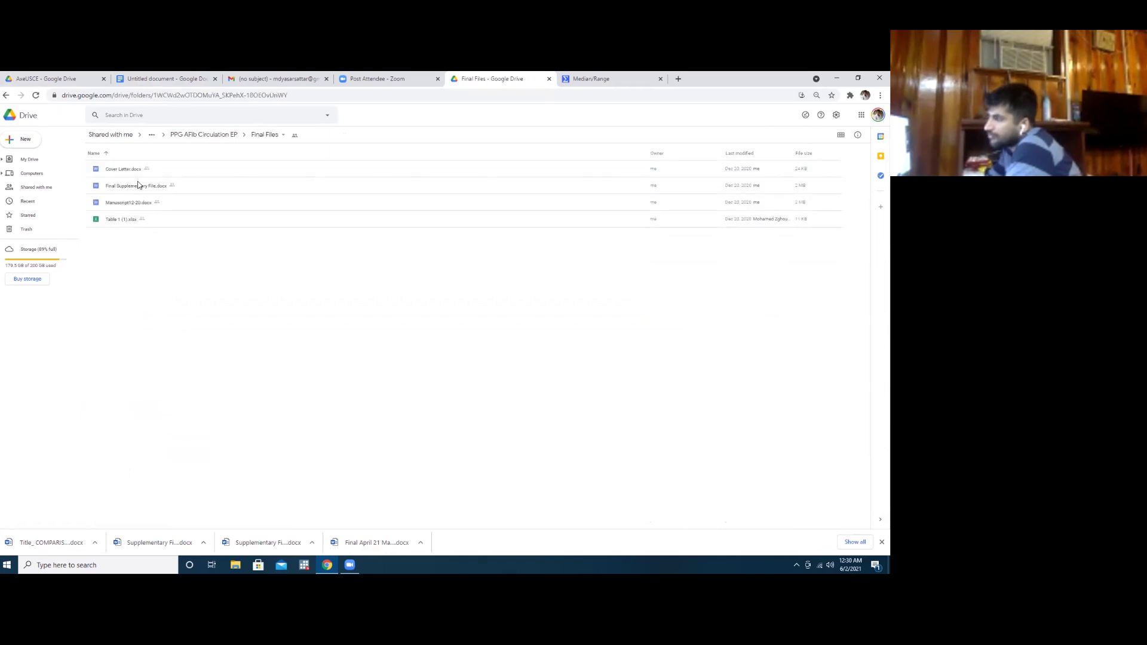
- Open Manuscript12-20.docx and zoom the view to 200%
{"action": "double_click", "coordinate": [130, 205]}
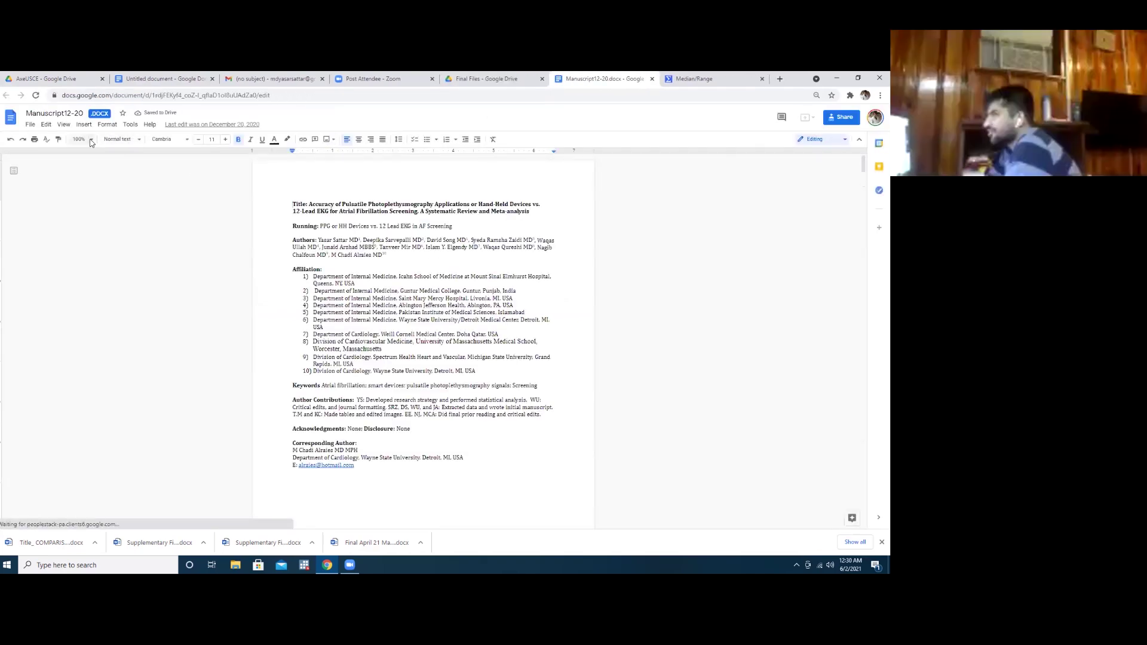
{"action": "left_click", "coordinate": [81, 139]}
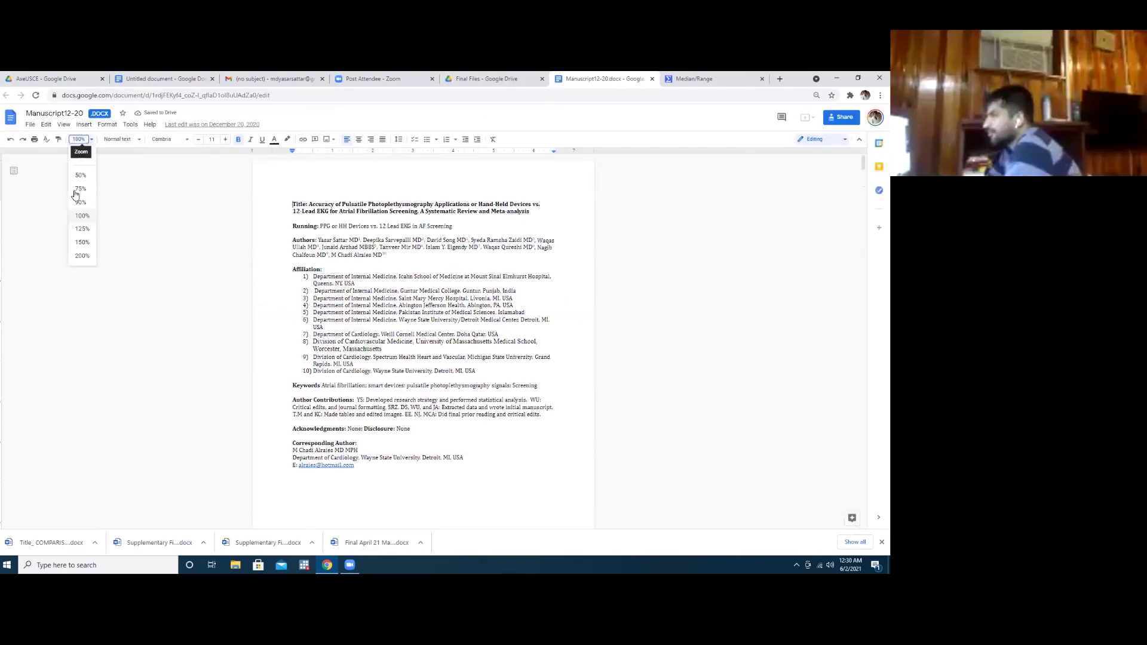
{"action": "left_click", "coordinate": [82, 256]}
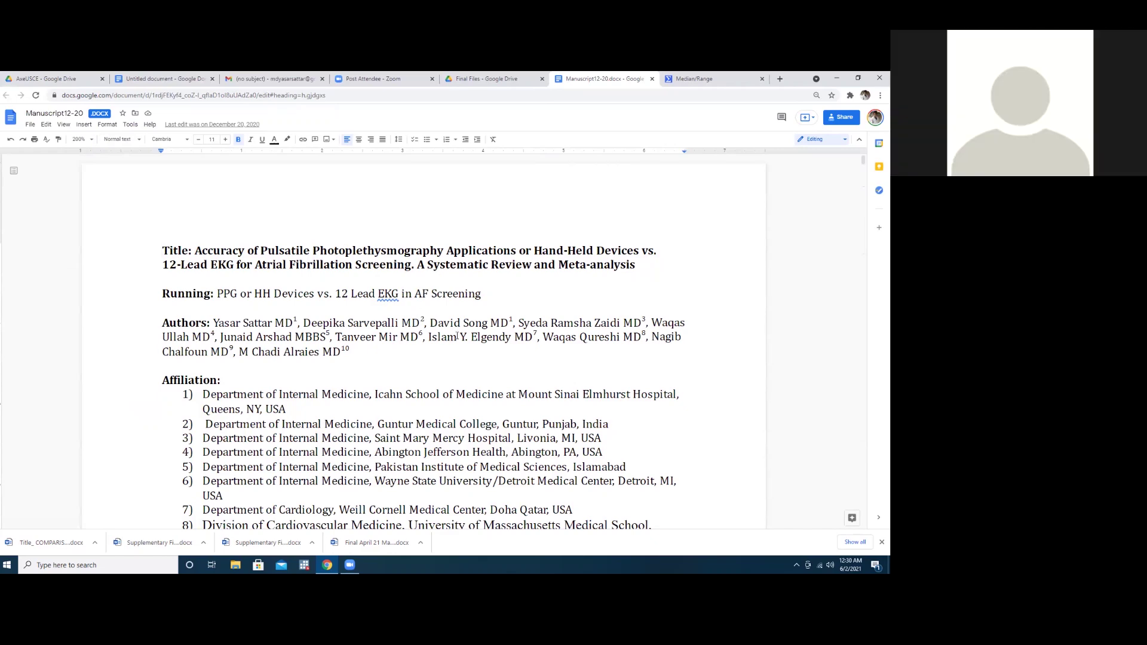
- Scroll through the manuscript from the title page down to the figures
{"action": "scroll", "coordinate": [457, 336], "scroll_direction": "down", "scroll_amount": 3}
{"action": "scroll", "coordinate": [458, 336], "scroll_direction": "up", "scroll_amount": 3}
{"action": "scroll", "coordinate": [457, 337], "scroll_direction": "down", "scroll_amount": 15}
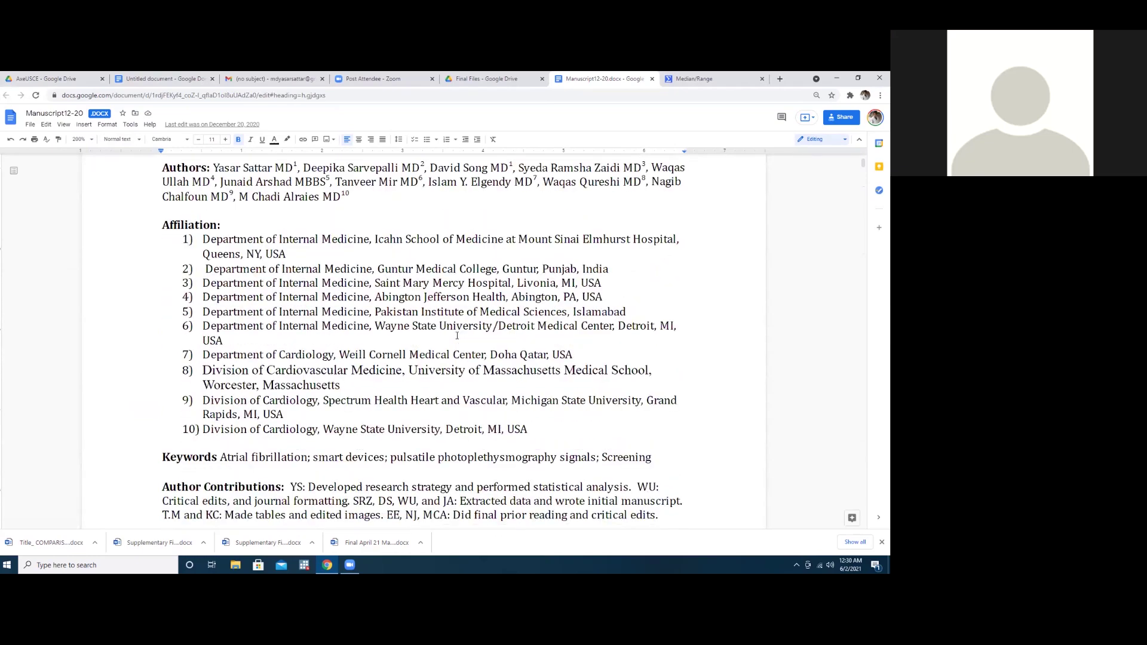
{"action": "scroll", "coordinate": [457, 335], "scroll_direction": "down", "scroll_amount": 20}
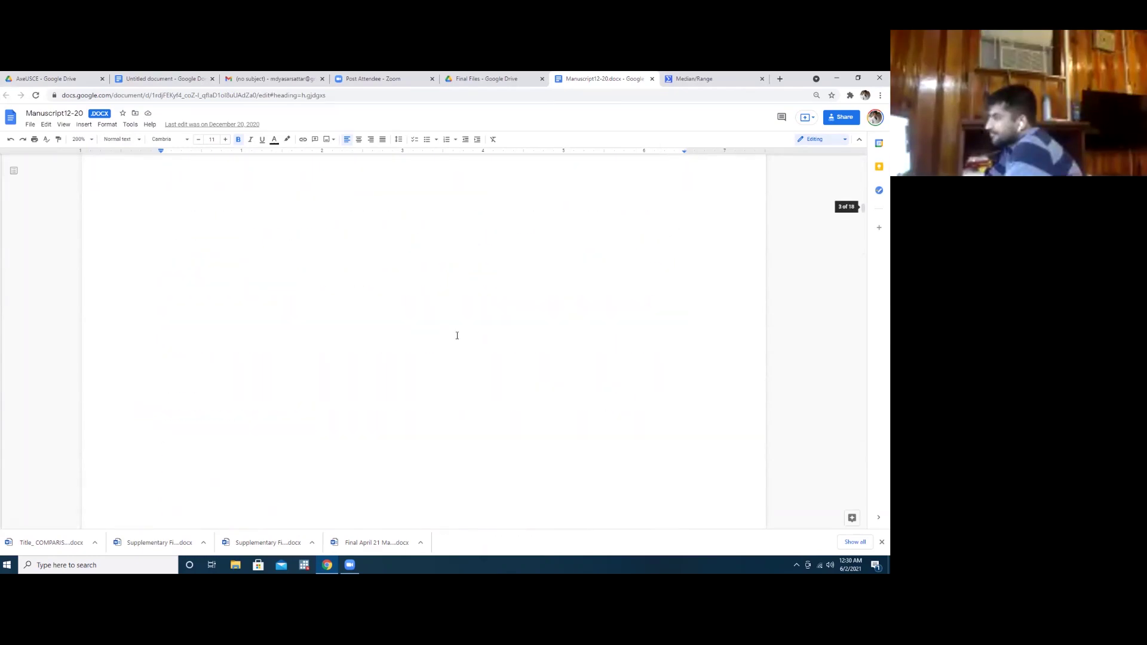
{"action": "scroll", "coordinate": [457, 336], "scroll_direction": "down", "scroll_amount": 15}
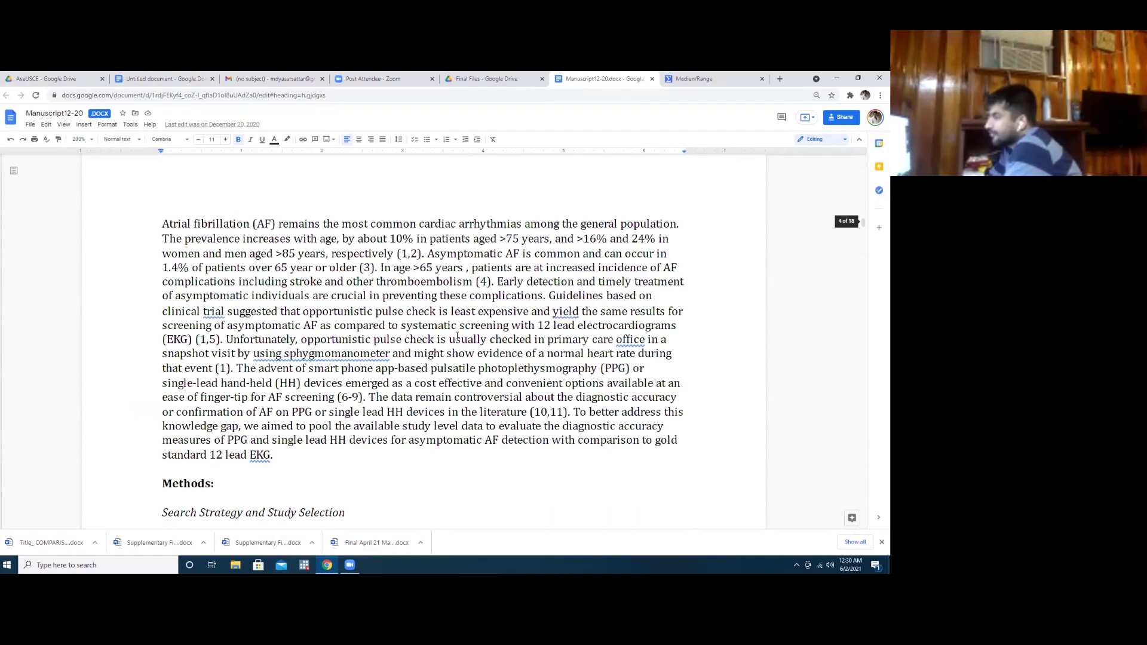
{"action": "scroll", "coordinate": [458, 336], "scroll_direction": "down", "scroll_amount": 20}
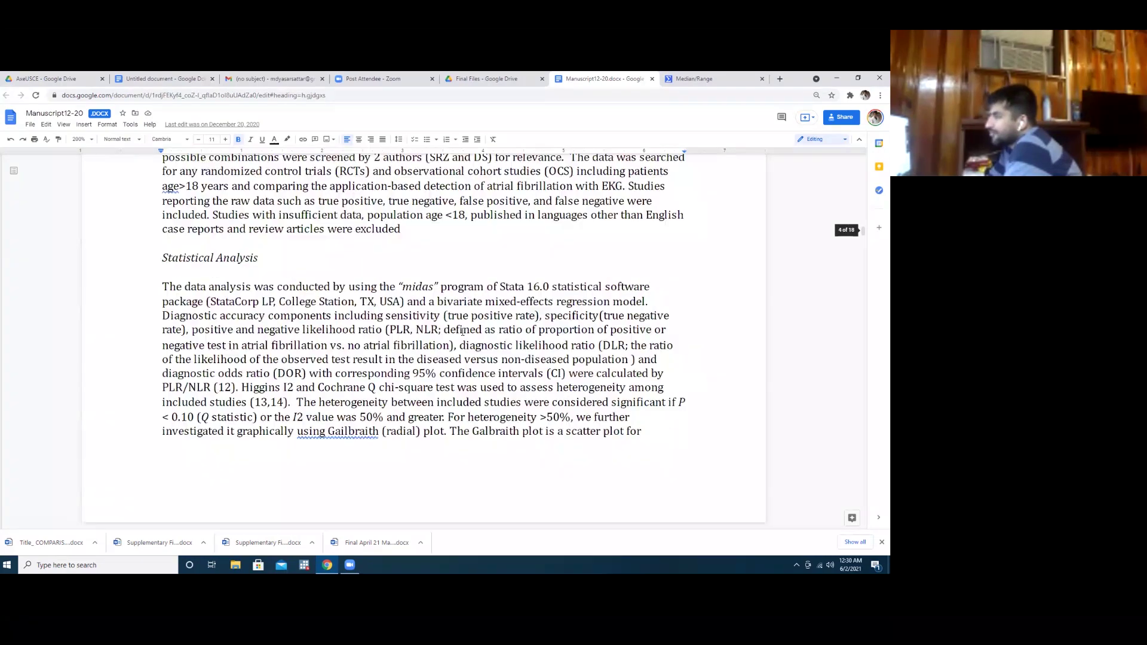
{"action": "scroll", "coordinate": [463, 332], "scroll_direction": "down", "scroll_amount": 20}
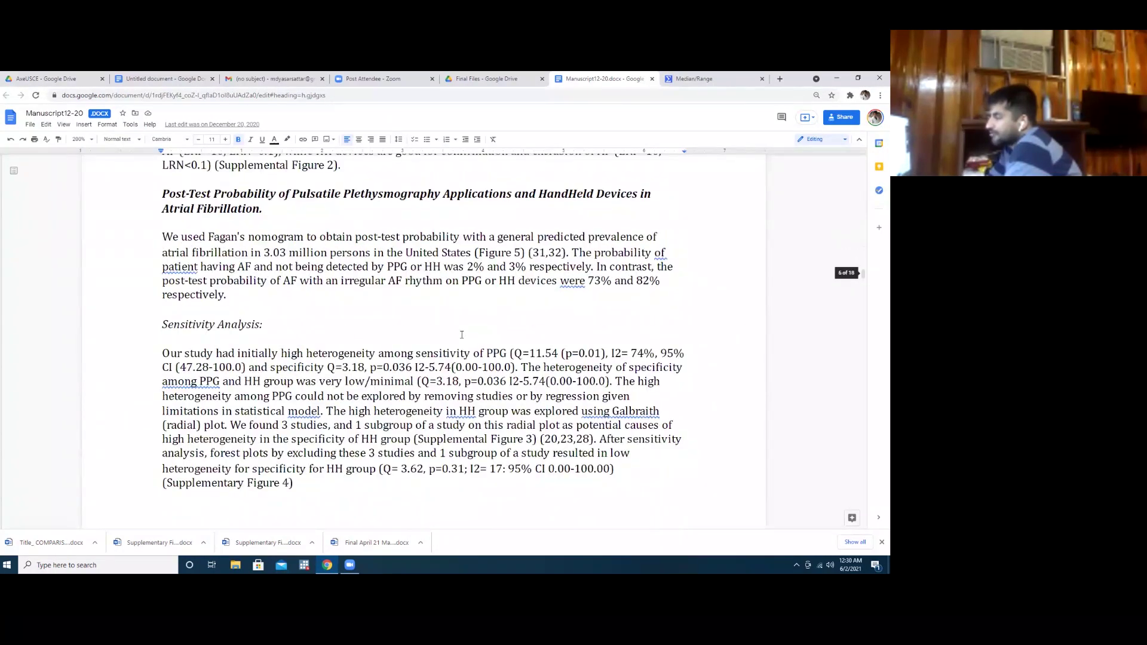
{"action": "scroll", "coordinate": [460, 336], "scroll_direction": "down", "scroll_amount": 15}
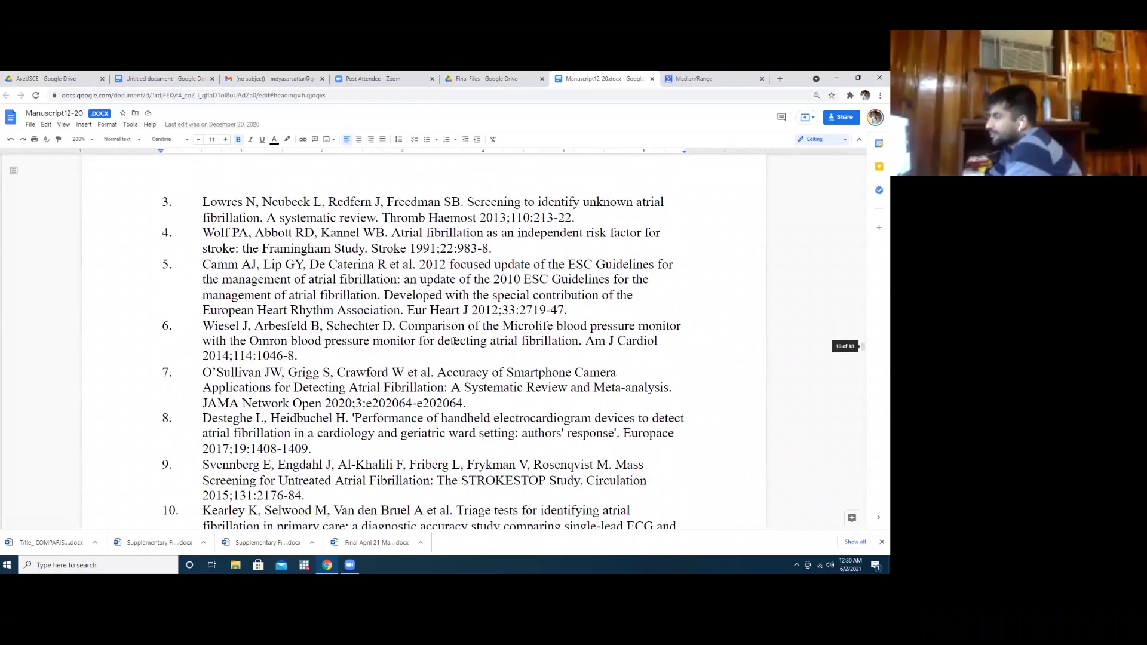
{"action": "scroll", "coordinate": [455, 342], "scroll_direction": "down", "scroll_amount": 20}
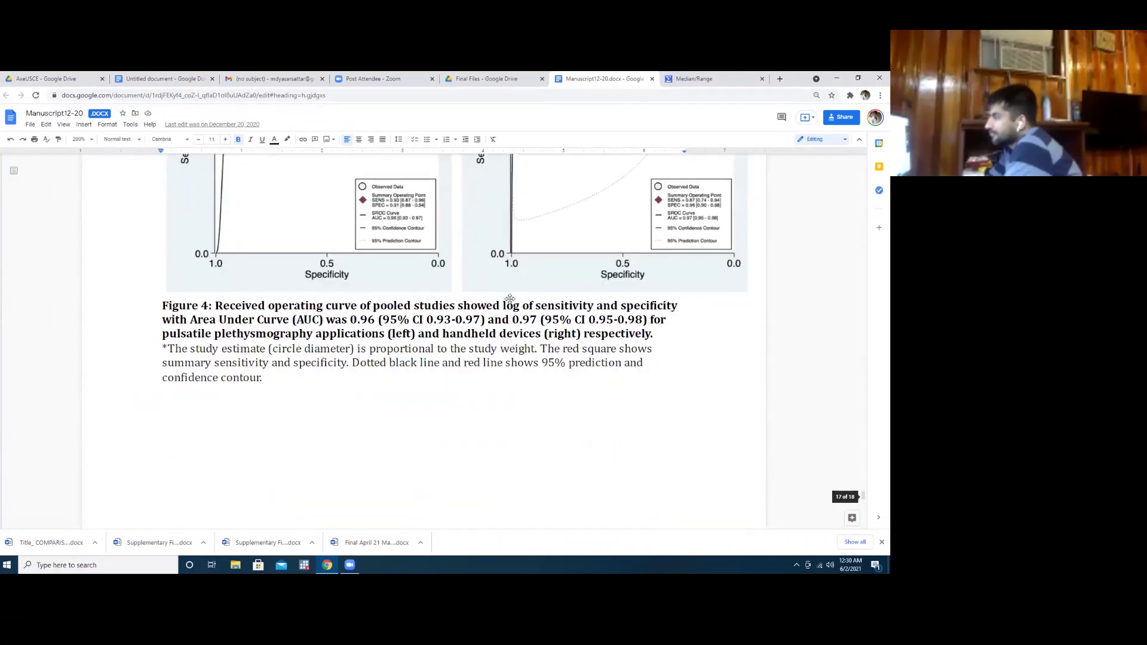
{"action": "scroll", "coordinate": [510, 299], "scroll_direction": "down", "scroll_amount": 1}
{"action": "scroll", "coordinate": [494, 344], "scroll_direction": "up", "scroll_amount": 12}
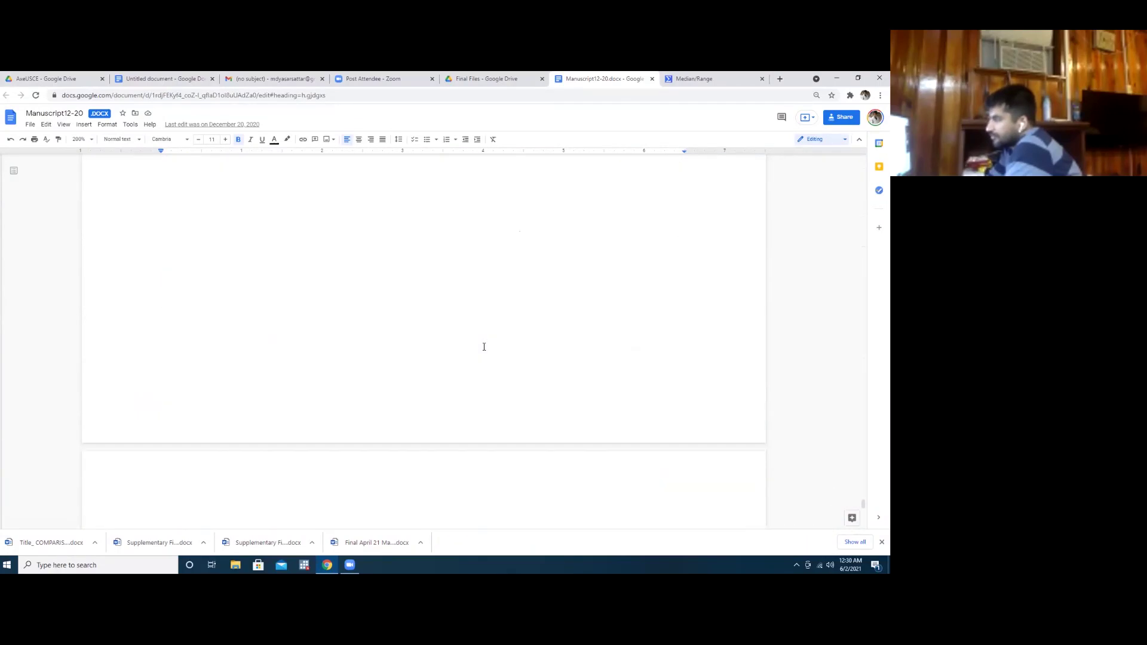
{"action": "scroll", "coordinate": [484, 346], "scroll_direction": "down", "scroll_amount": 5}
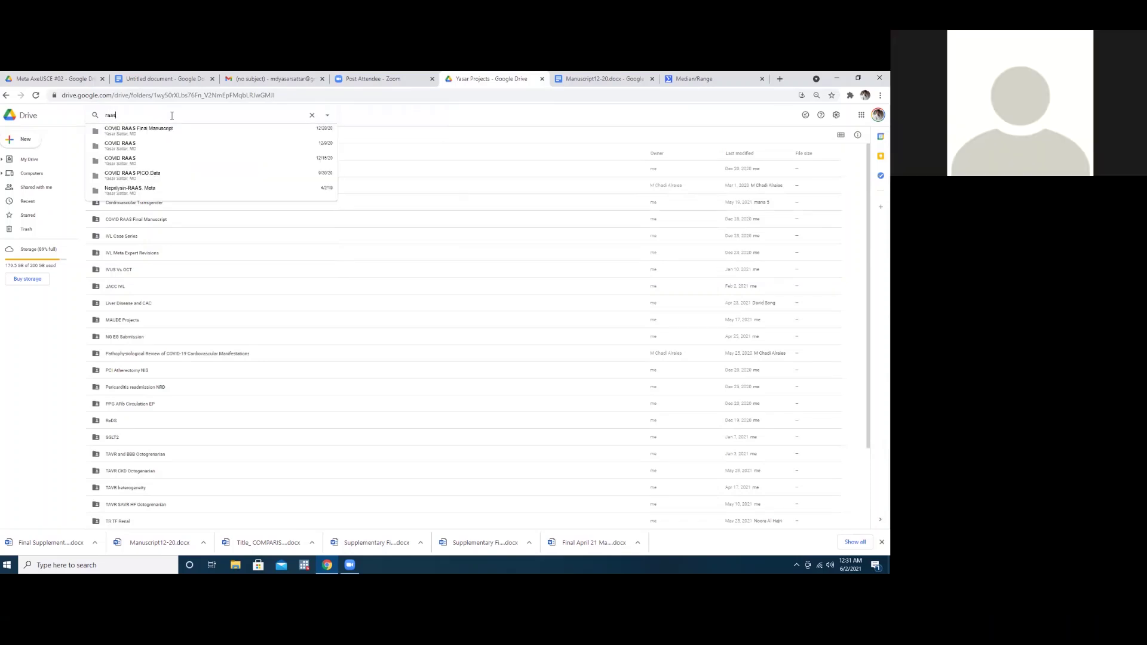
- Open the COVID RAAS Final Manuscript folder from the Drive search suggestions
{"action": "left_click", "coordinate": [146, 131]}
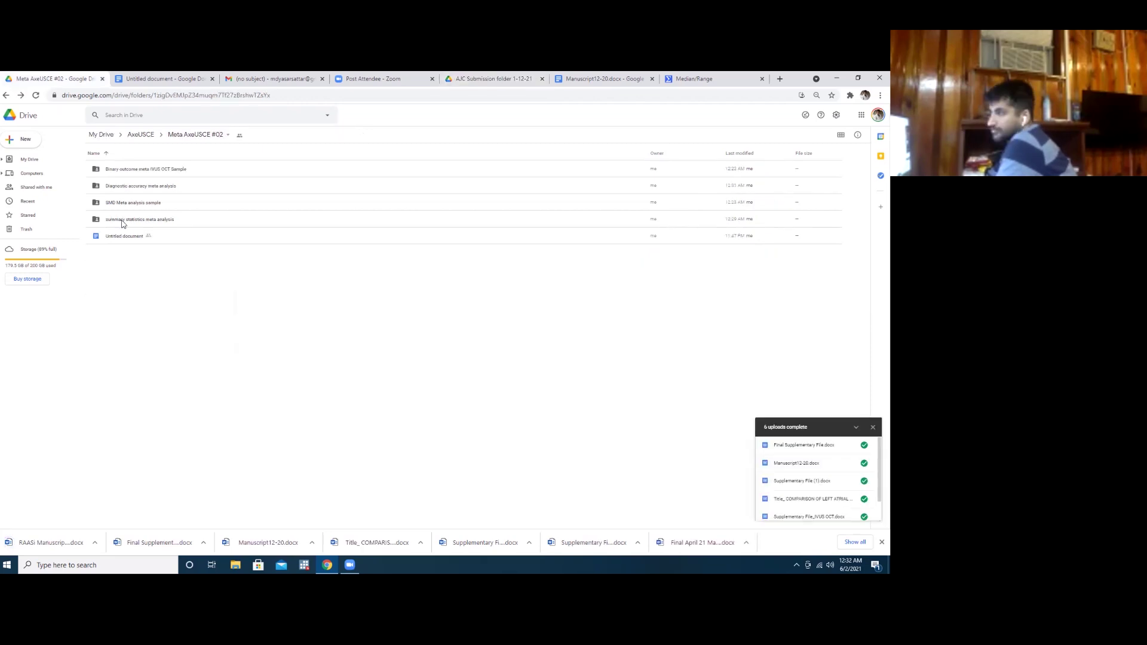
- Open the summary statistics meta analysis folder and upload Suppl File 12-28 and RAASi Manuscript final MZ 1-12-21 from Downloads
{"action": "double_click", "coordinate": [122, 222]}
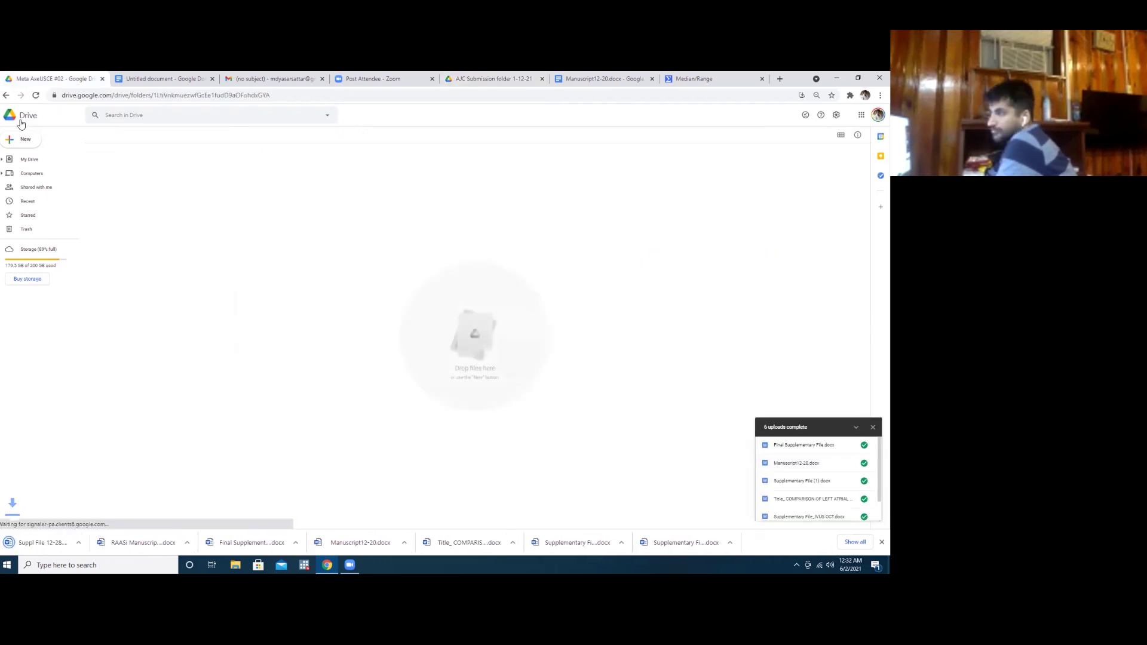
{"action": "left_click", "coordinate": [9, 143]}
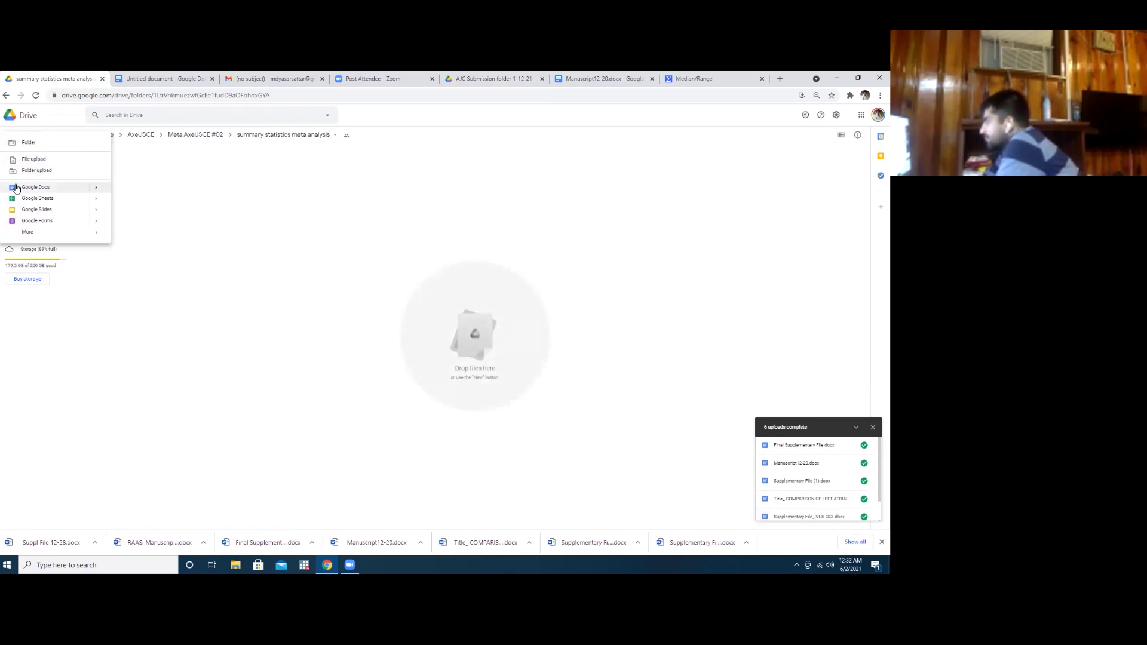
{"action": "left_click", "coordinate": [39, 160]}
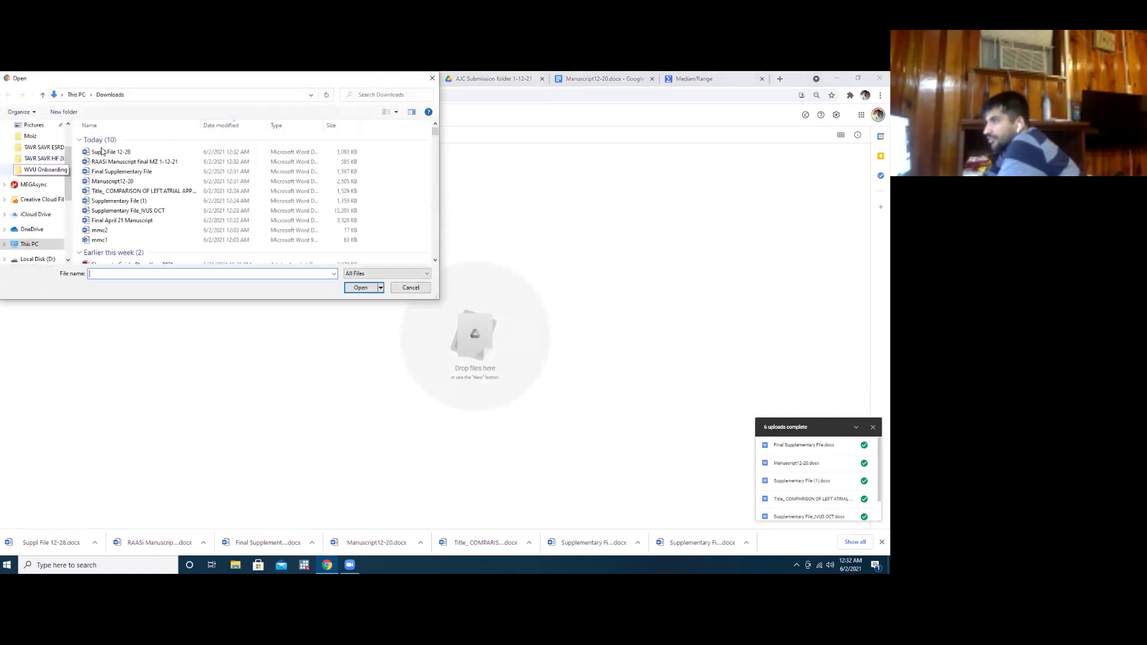
{"action": "left_click", "coordinate": [106, 153]}
{"action": "left_click", "coordinate": [108, 161], "text": "ctrl"}
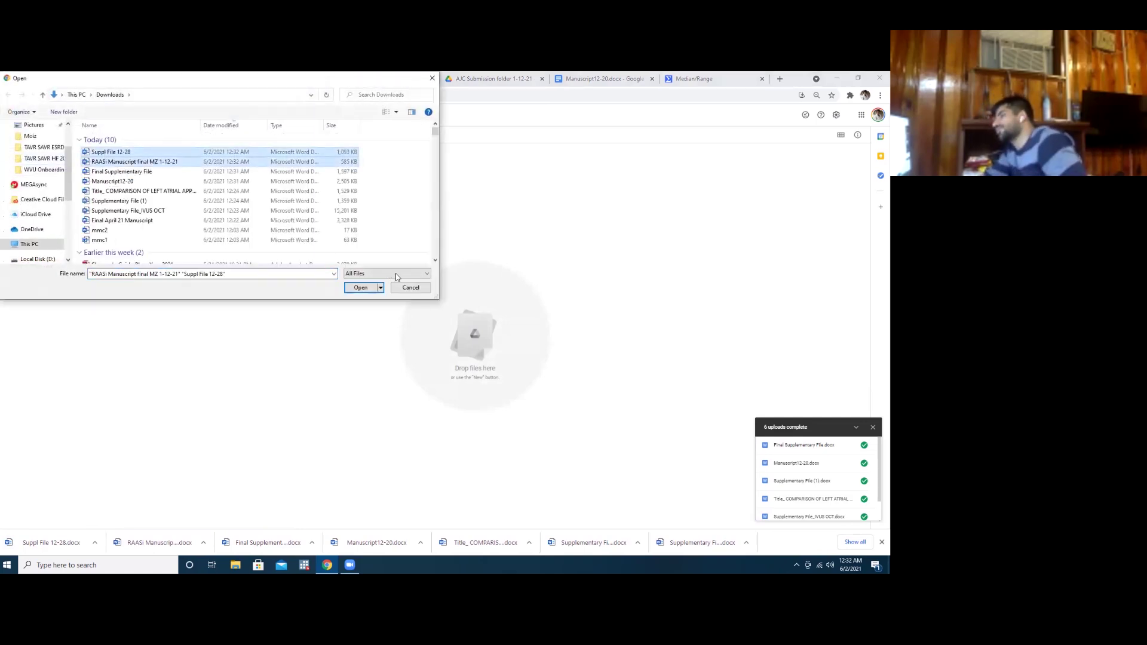
{"action": "left_click", "coordinate": [359, 287]}
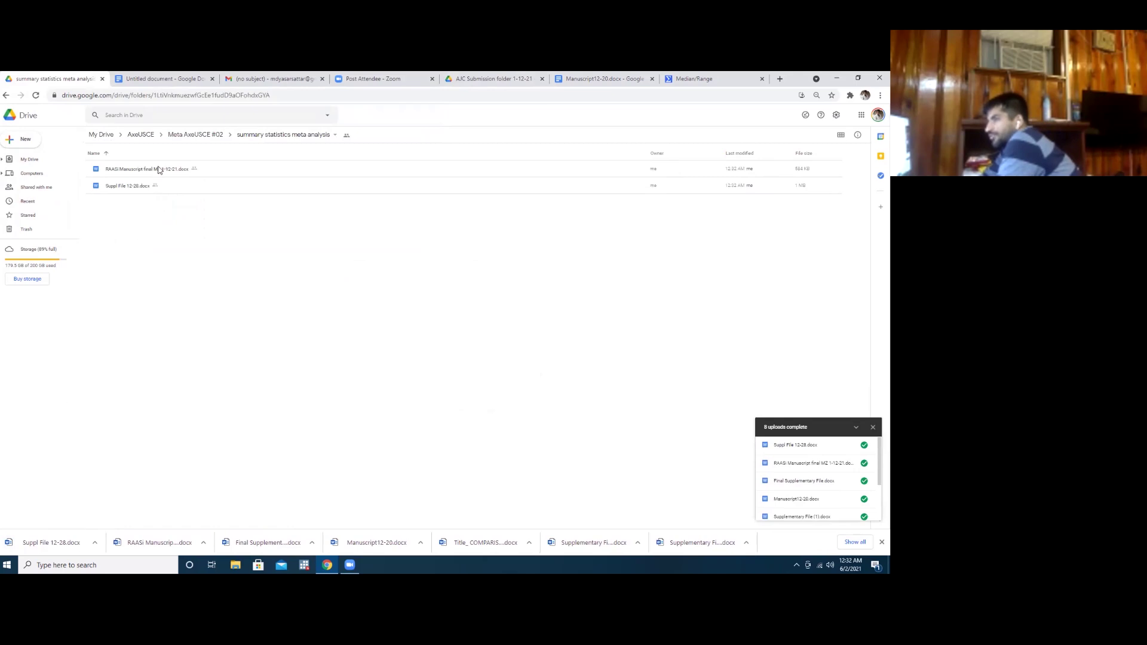
- Open RAASi Manuscript final MZ 1-12-21.docx and scroll down to its reference list
{"action": "double_click", "coordinate": [158, 171]}
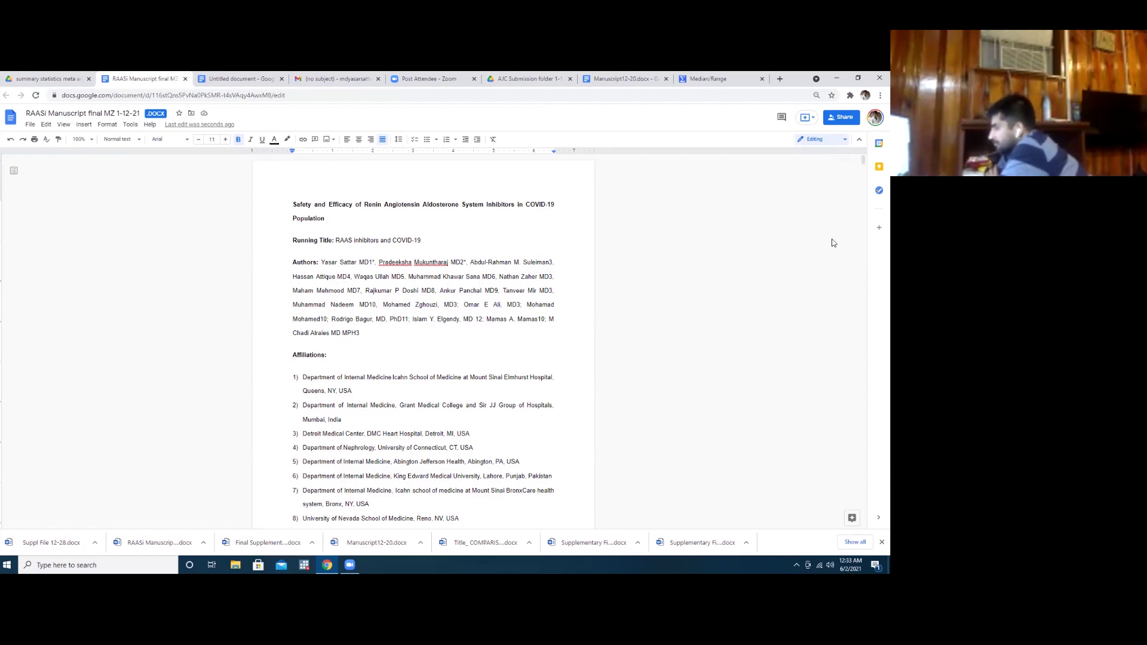
{"action": "scroll", "coordinate": [834, 243], "scroll_direction": "down", "scroll_amount": 20}
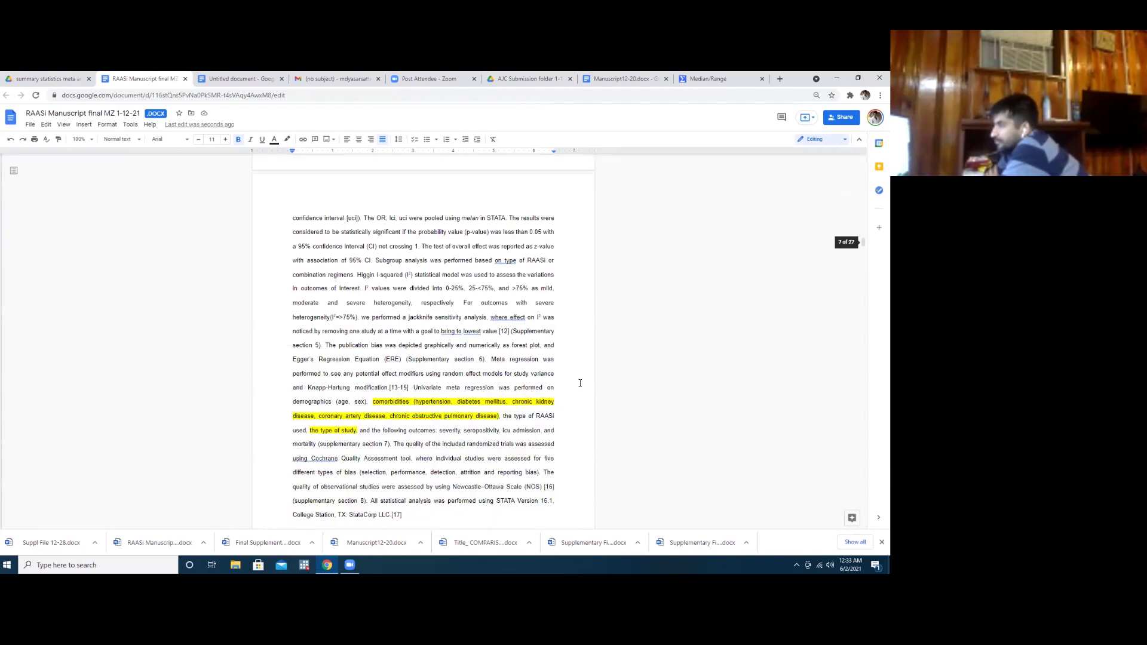
{"action": "scroll", "coordinate": [579, 383], "scroll_direction": "down", "scroll_amount": 20}
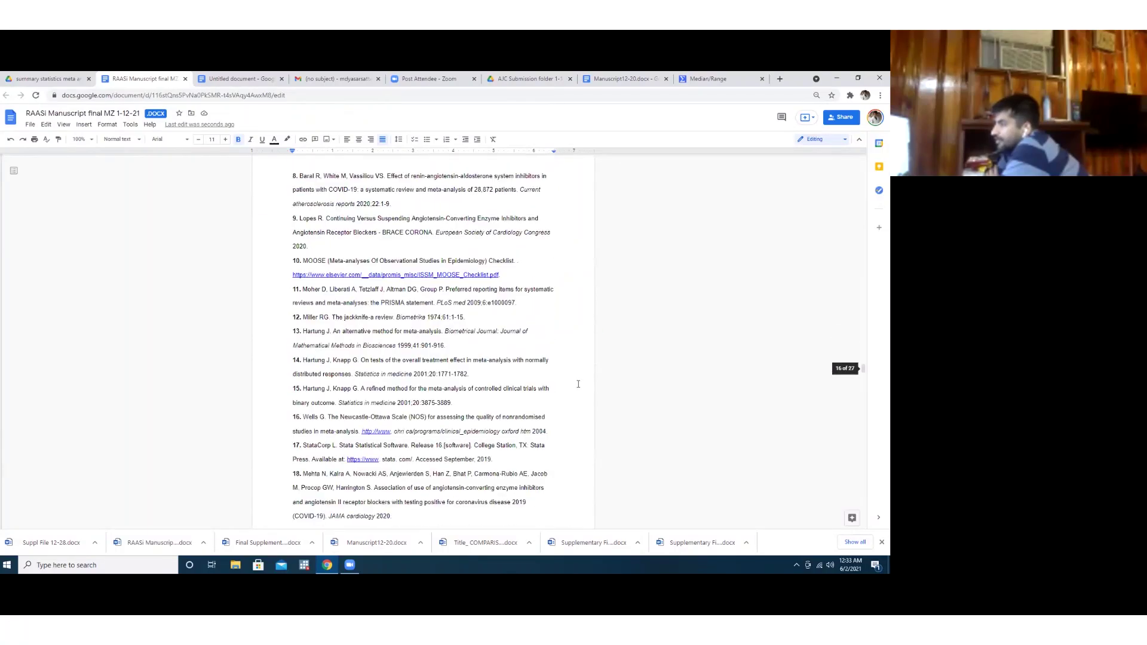
{"action": "scroll", "coordinate": [578, 384], "scroll_direction": "down", "scroll_amount": 20}
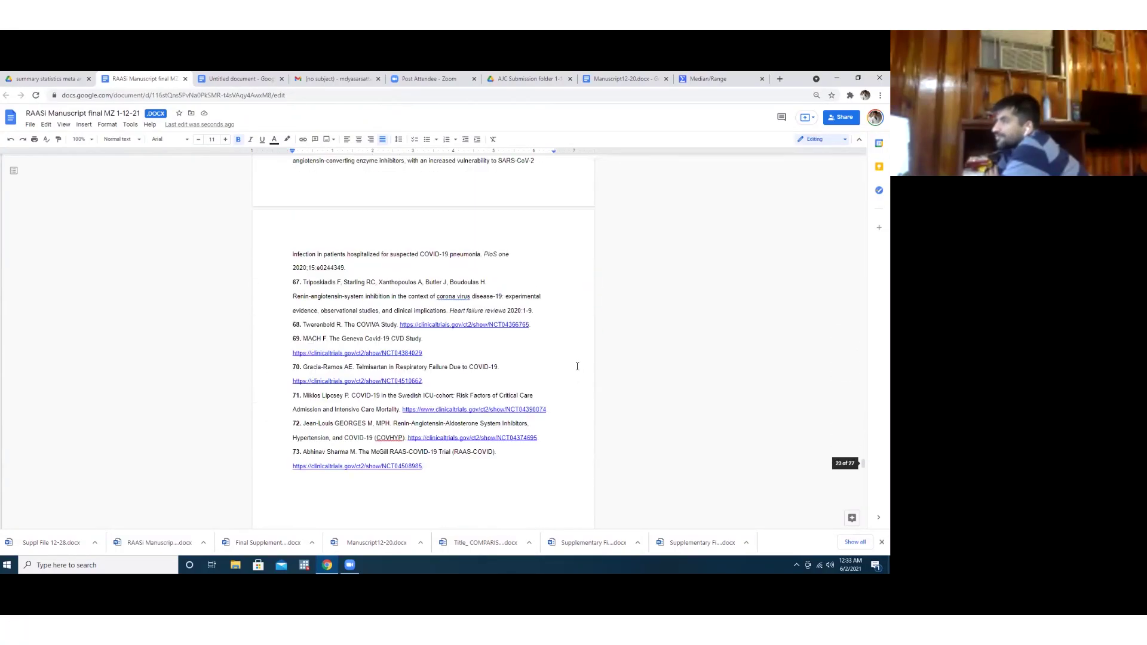